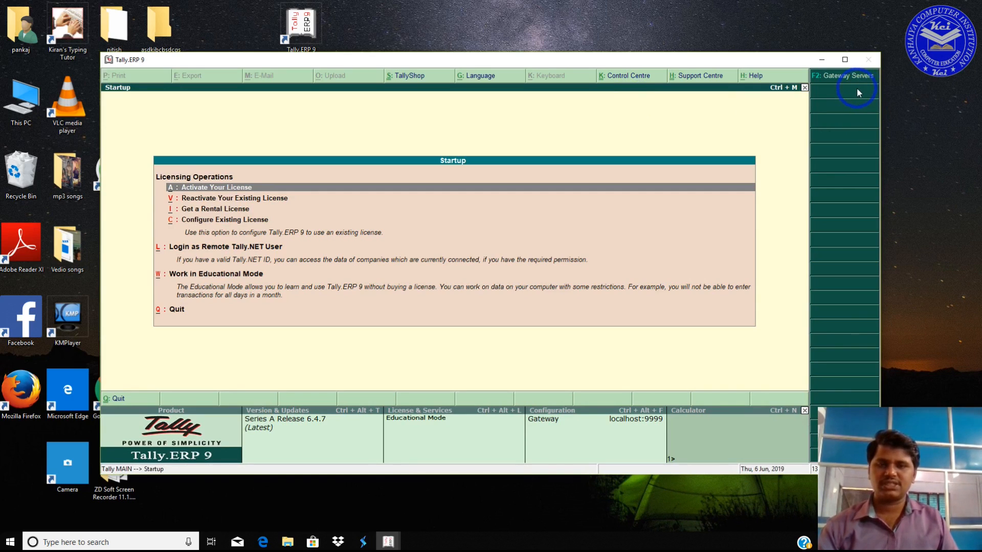
Step: Maximize the Tally window and start working in Educational Mode
left_click(845, 60)
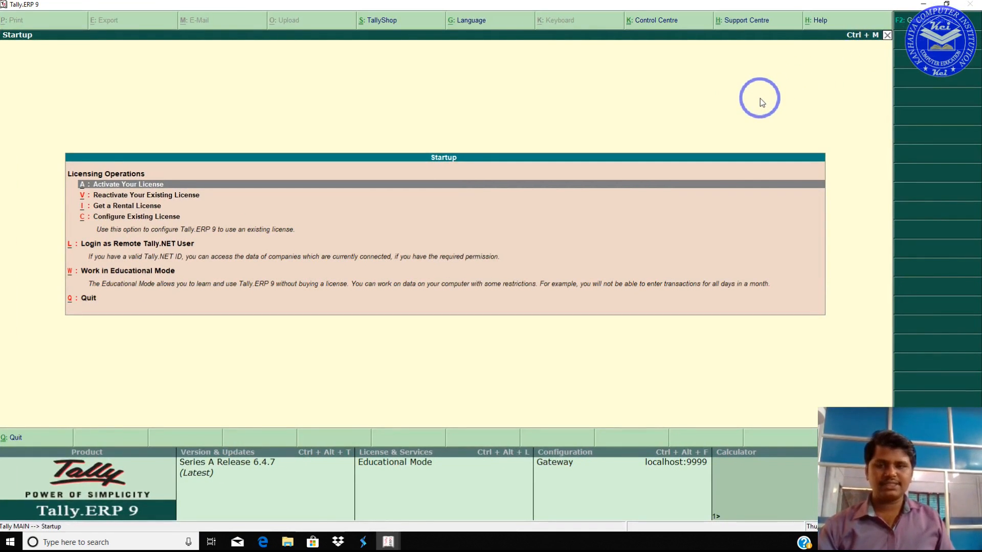
key("Down")
key("Down")
key("Down")
key("Down")
key("Down")
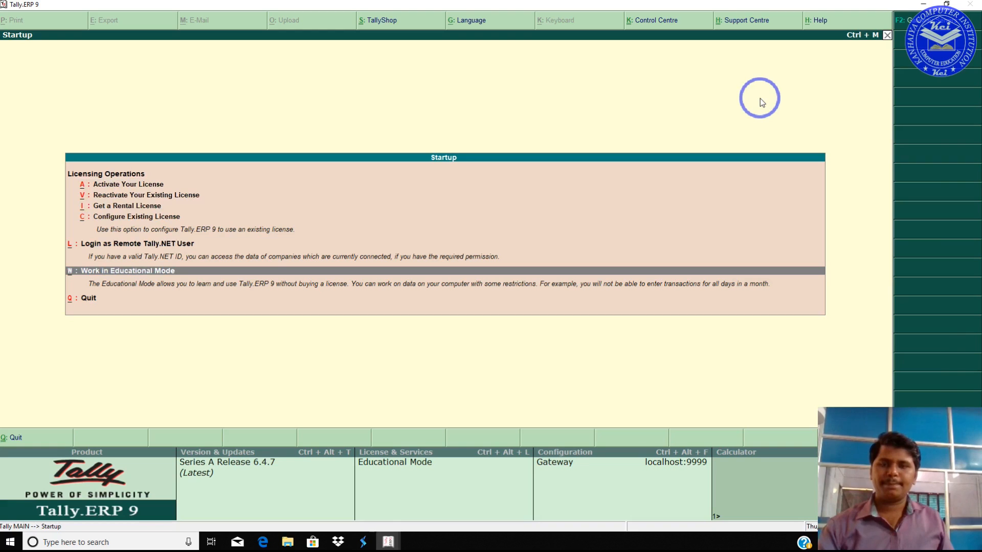
key("Return")
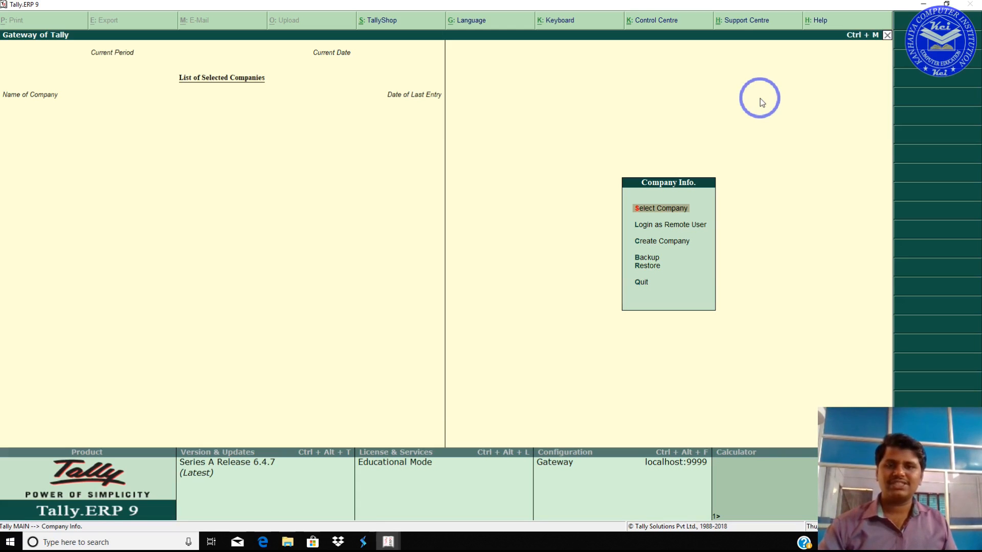
Step: Open the Create Company form from Gateway of Tally, then bring up the PDF notes
key("Down")
key("Down")
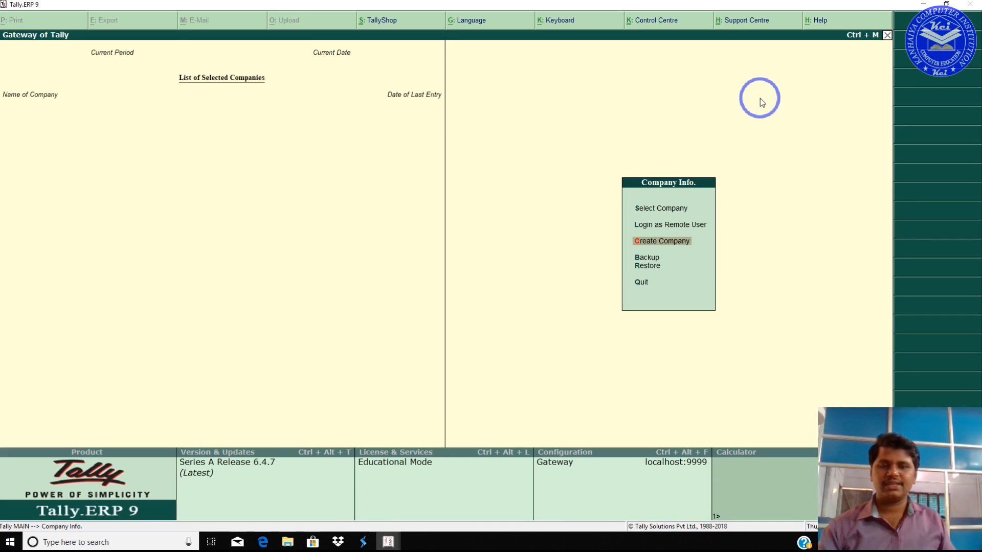
left_click(645, 241)
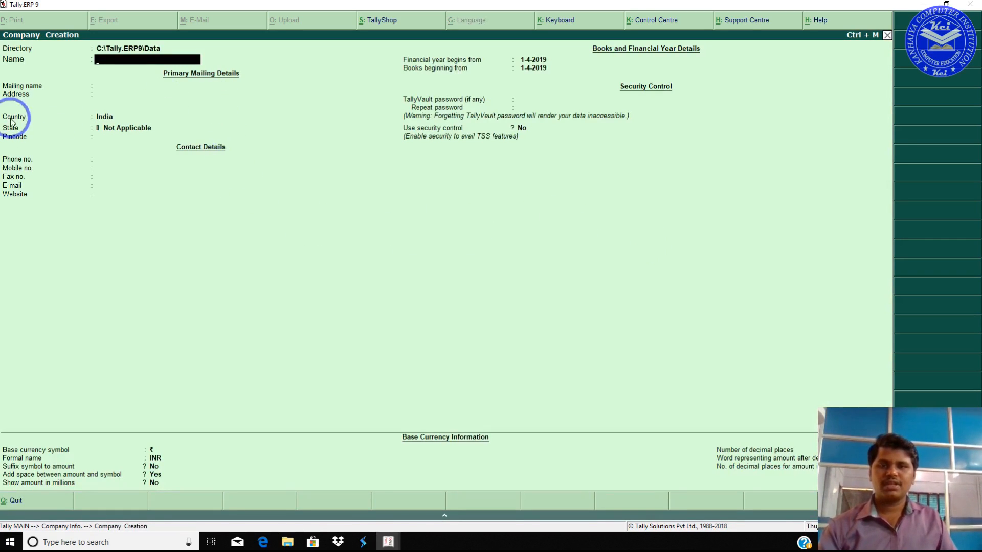
left_click(264, 541)
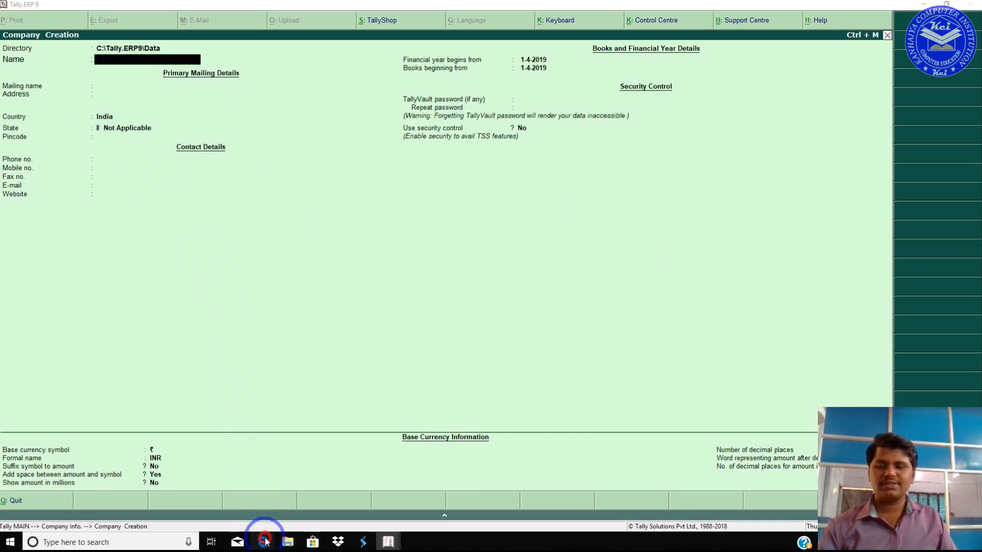
Step: Read through the PDF notes on the Gateway of Tally areas, then return to Tally
scroll(439, 245, "down", 4)
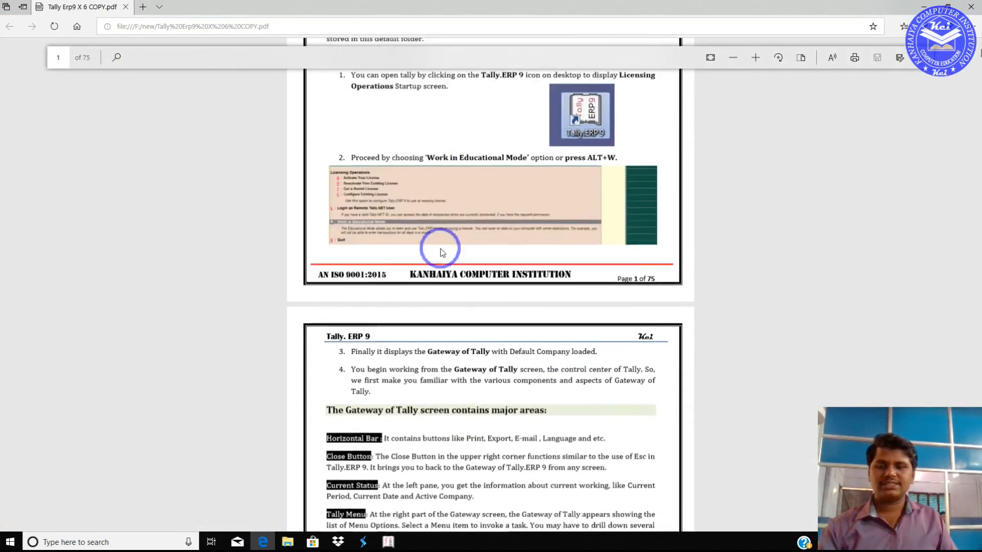
scroll(460, 210, "up", 4)
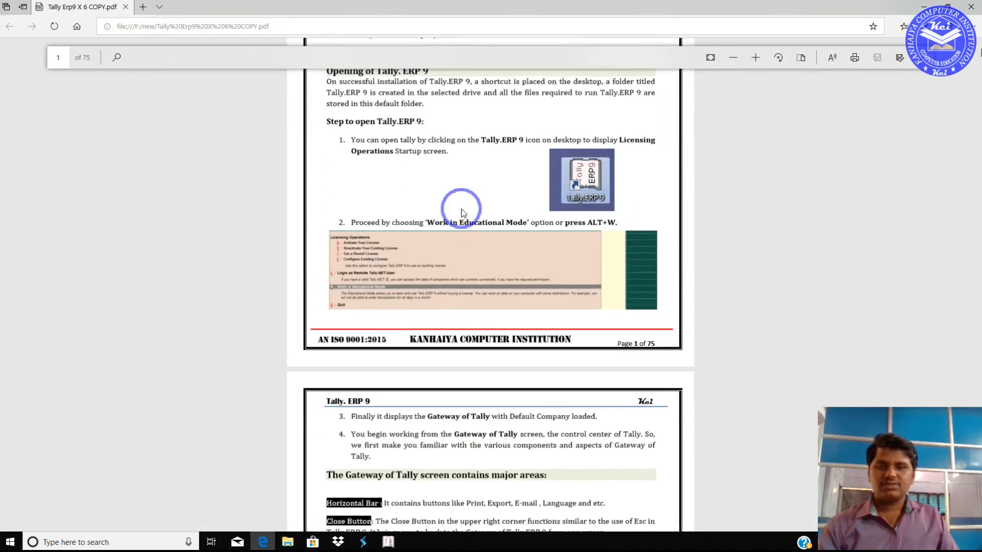
scroll(417, 297, "down", 2)
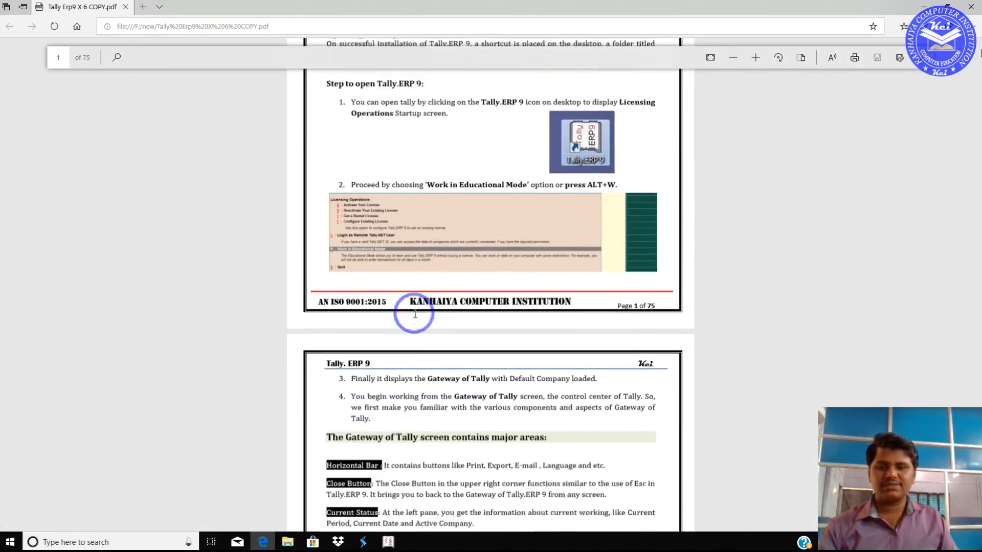
scroll(415, 323, "down", 1)
scroll(415, 324, "down", 3)
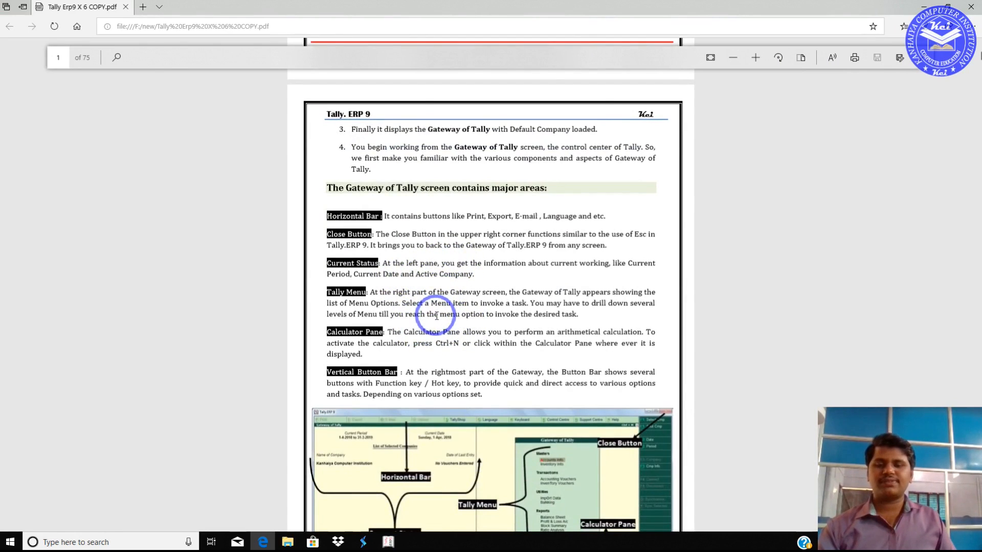
scroll(437, 315, "down", 5)
scroll(437, 315, "up", 12)
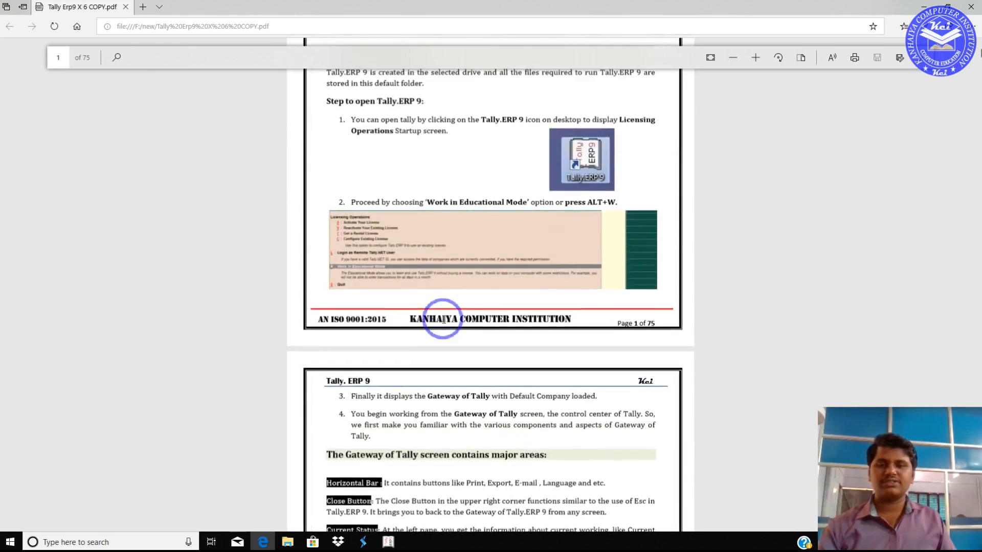
scroll(445, 318, "down", 5)
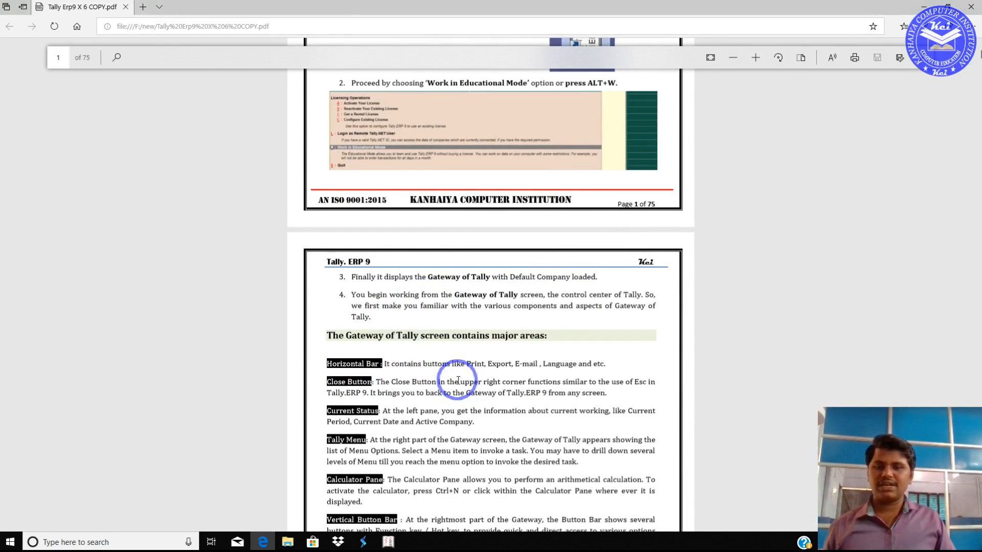
key("alt+Tab")
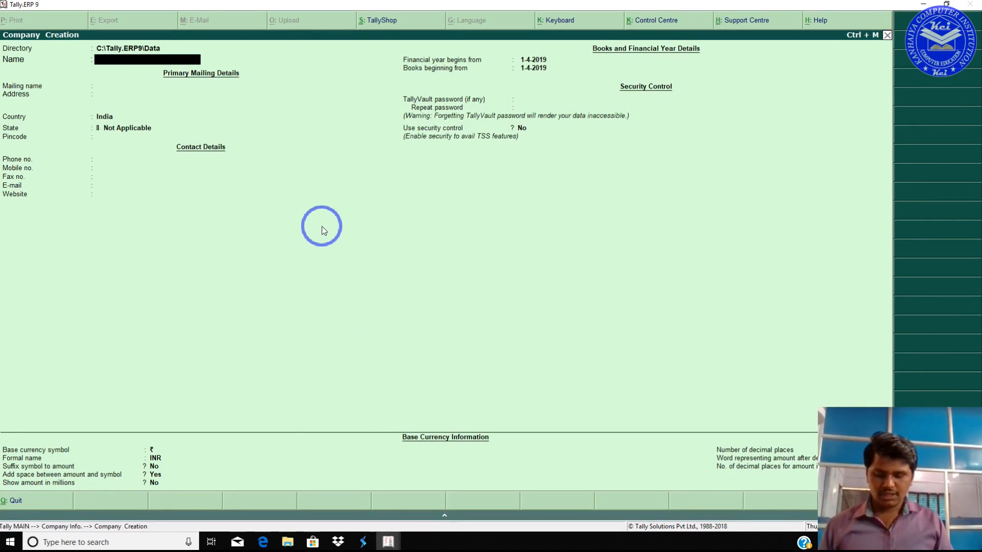
Step: Name the company 'Kanhaiya Computer Institution', keep it as mailing name, and enter the address line
type("Kanhaiya")
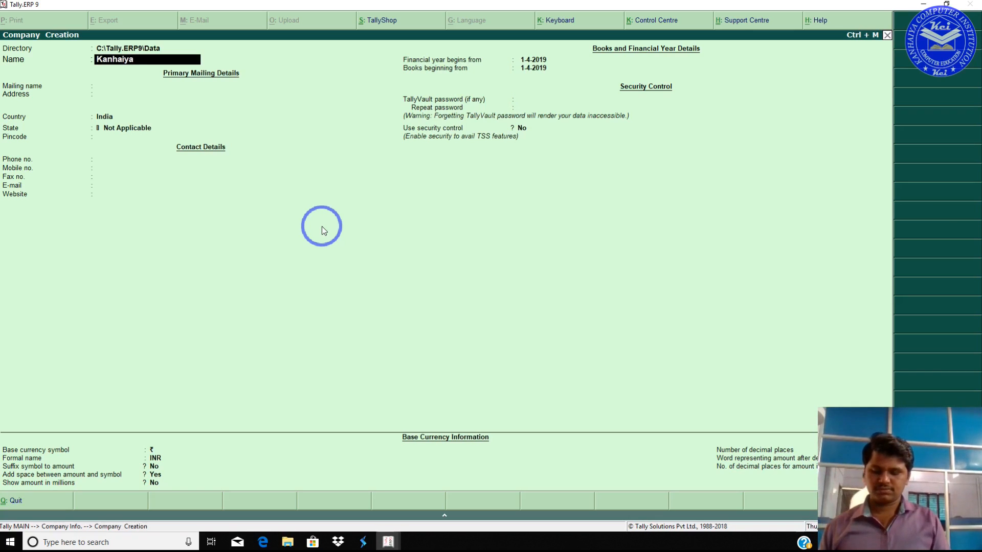
type(" Computer")
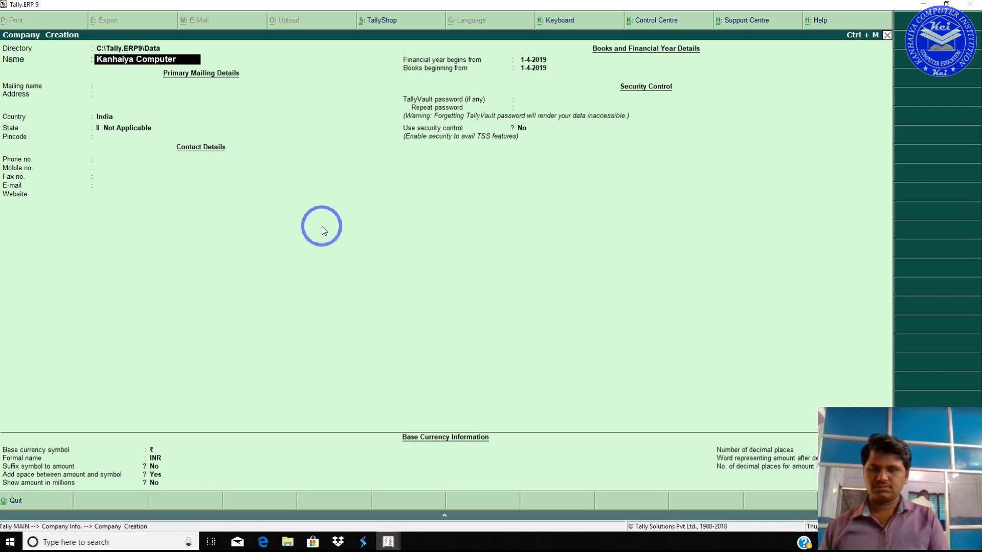
type(" Inst")
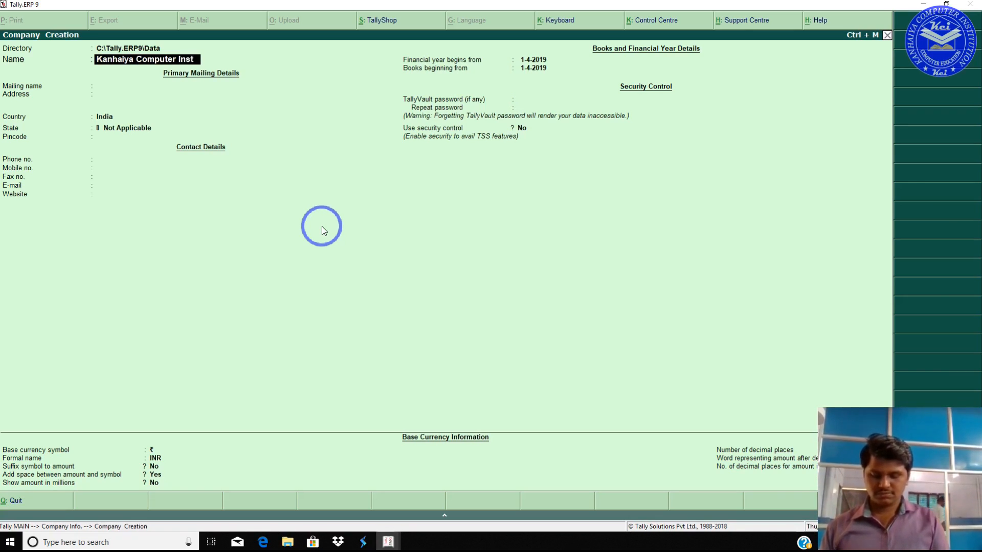
type("itution")
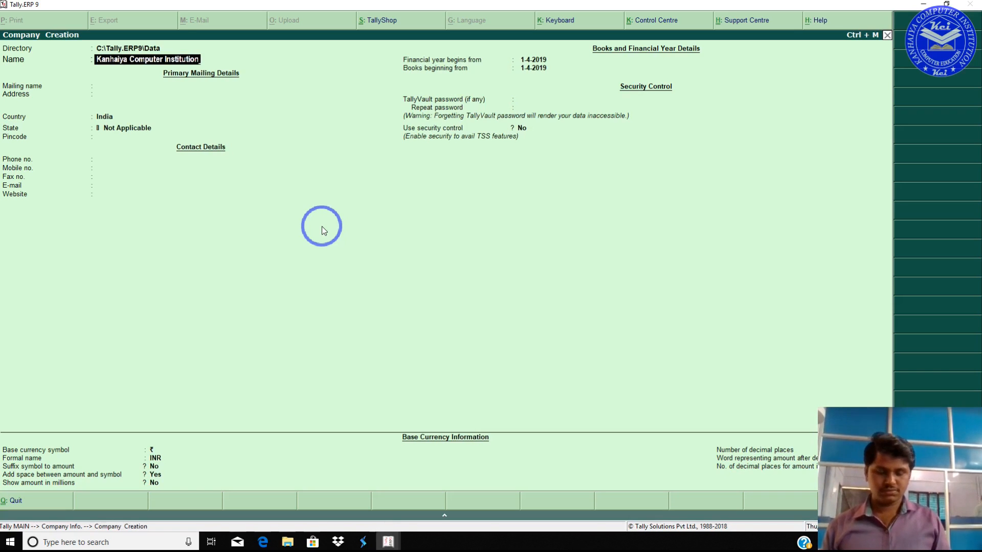
key("Return")
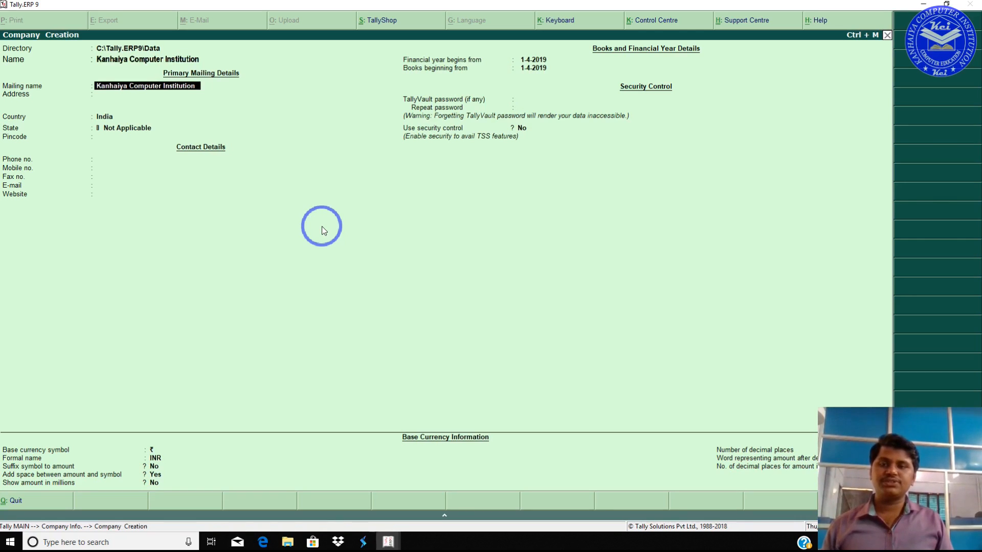
key("Return")
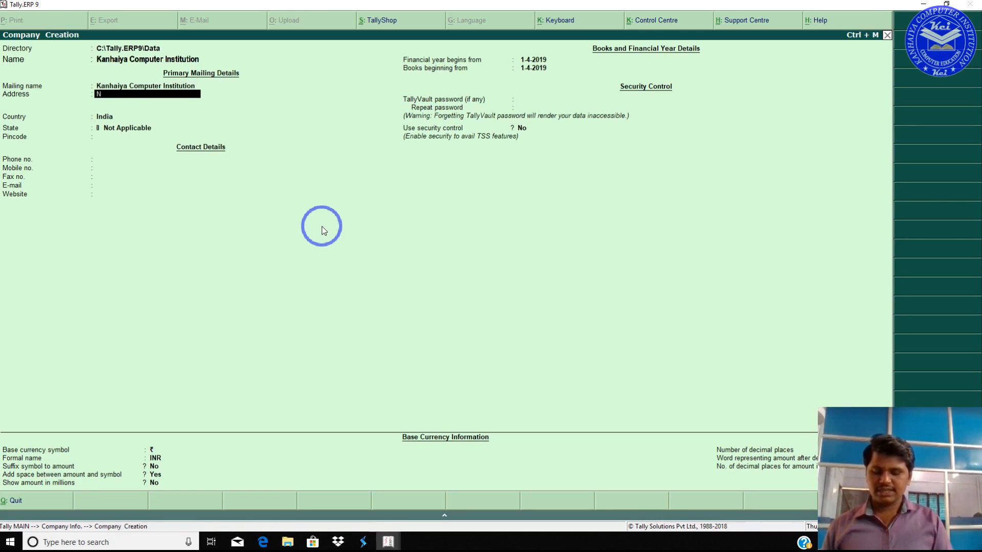
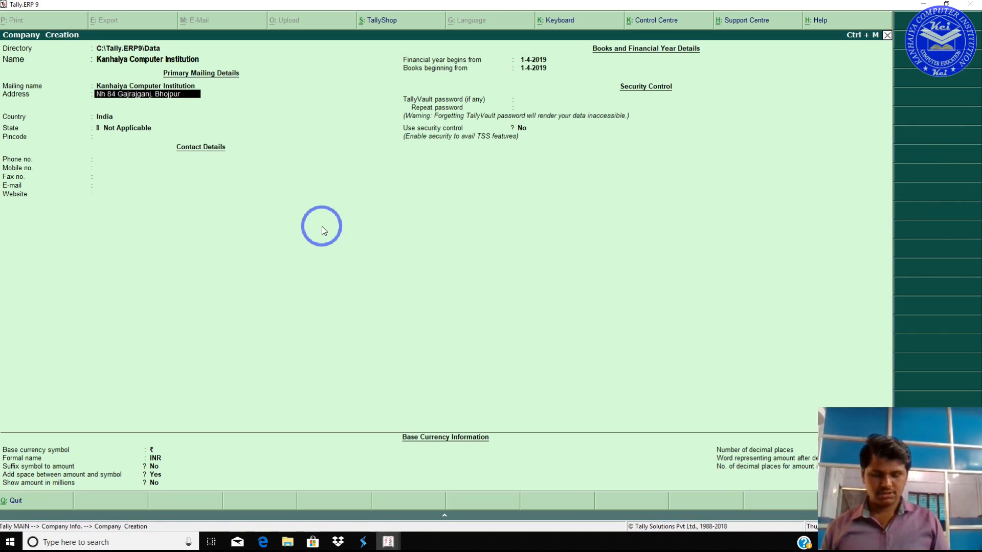
key("Return")
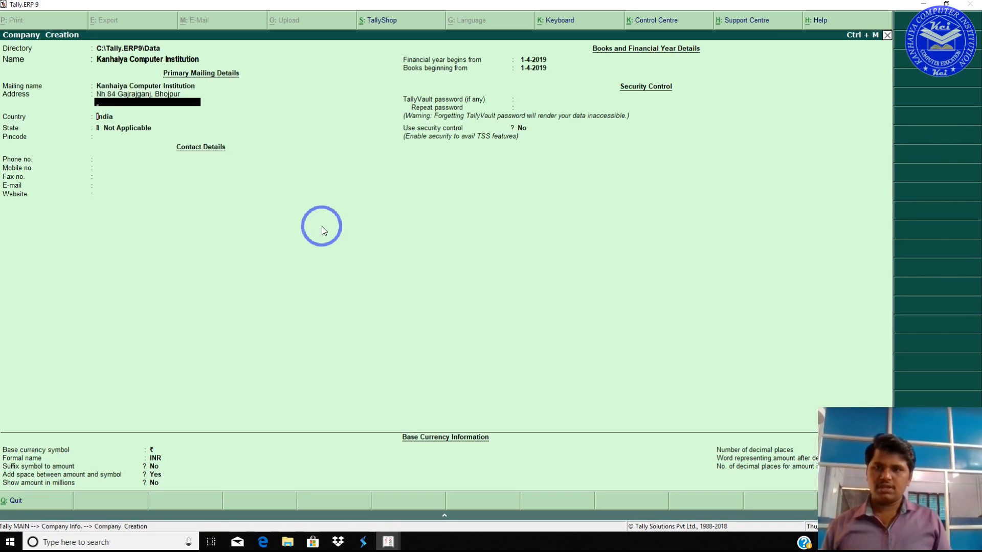
key("Return")
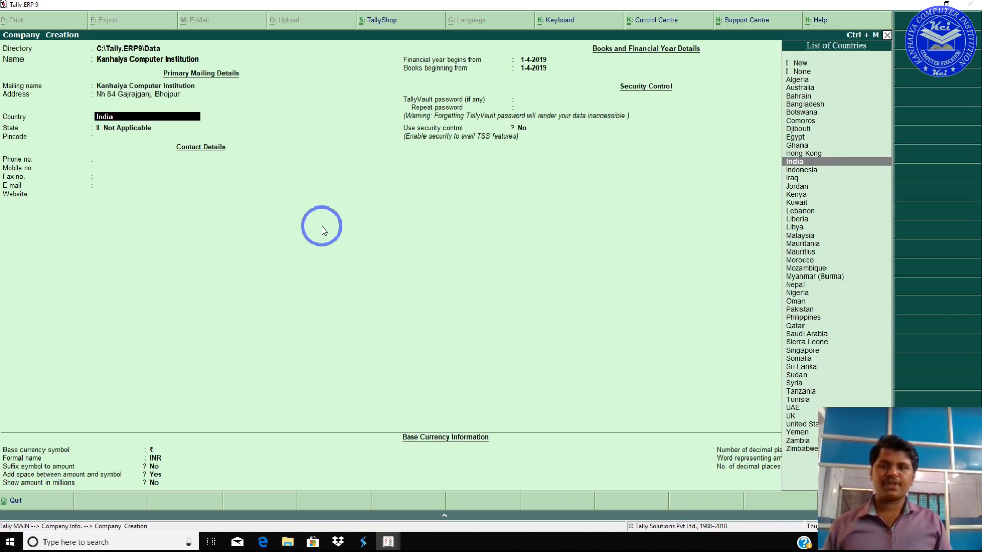
Step: Keep India as country, set state to Bihar, and enter the pincode and phone number
key("Return")
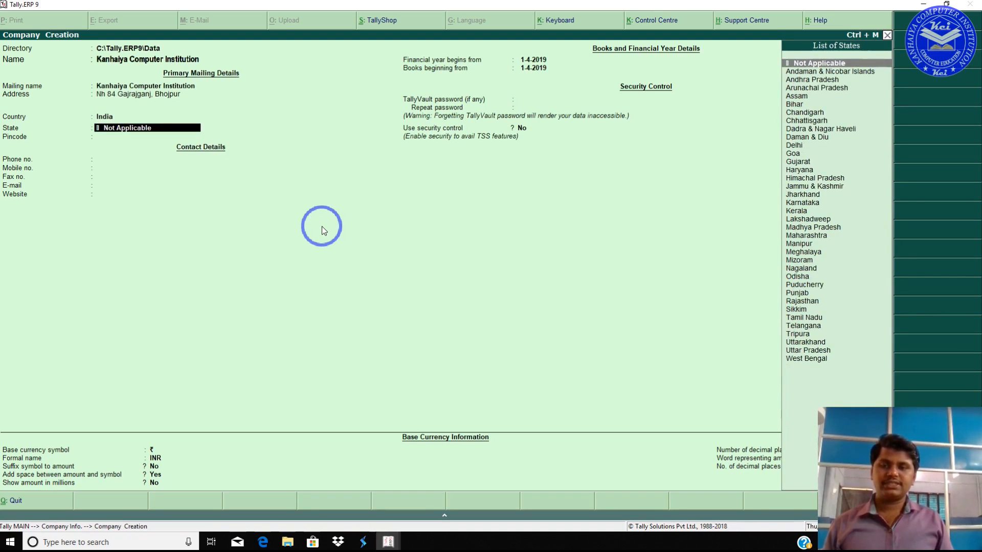
type("Bihar")
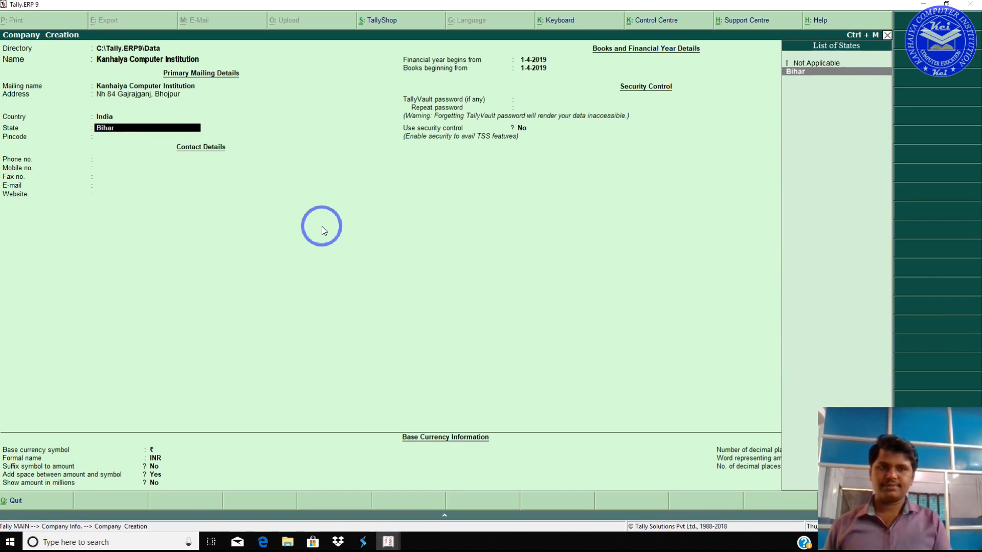
key("Return")
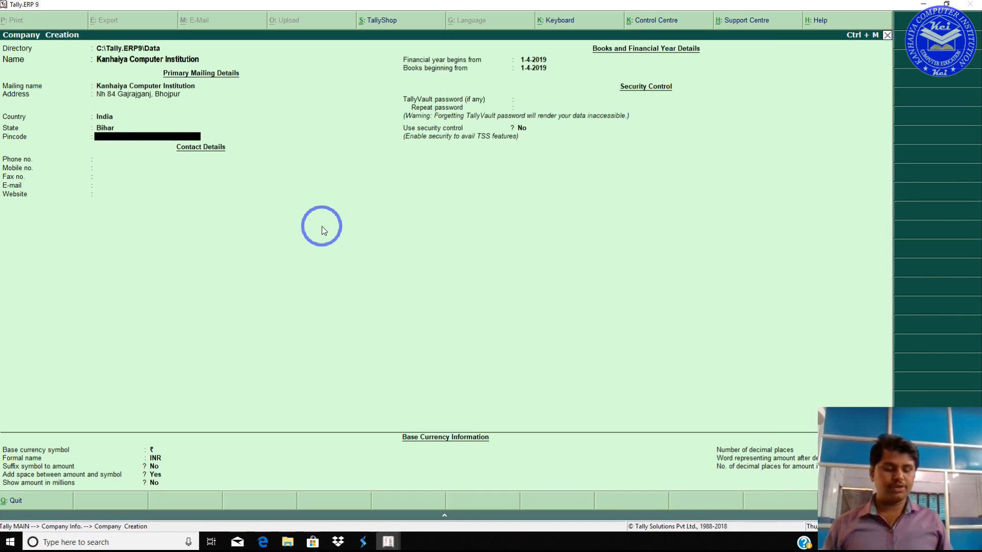
type("80215")
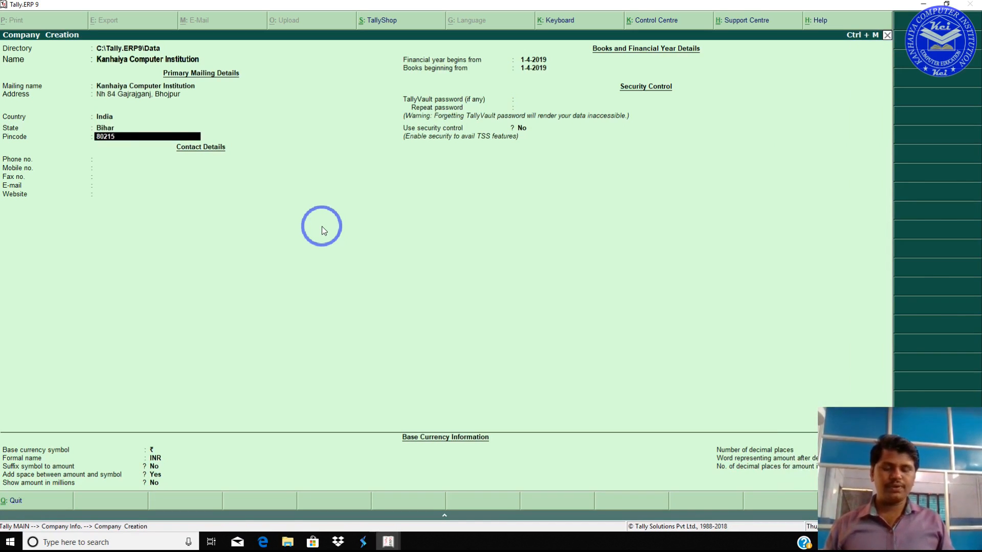
type("7")
key("Return")
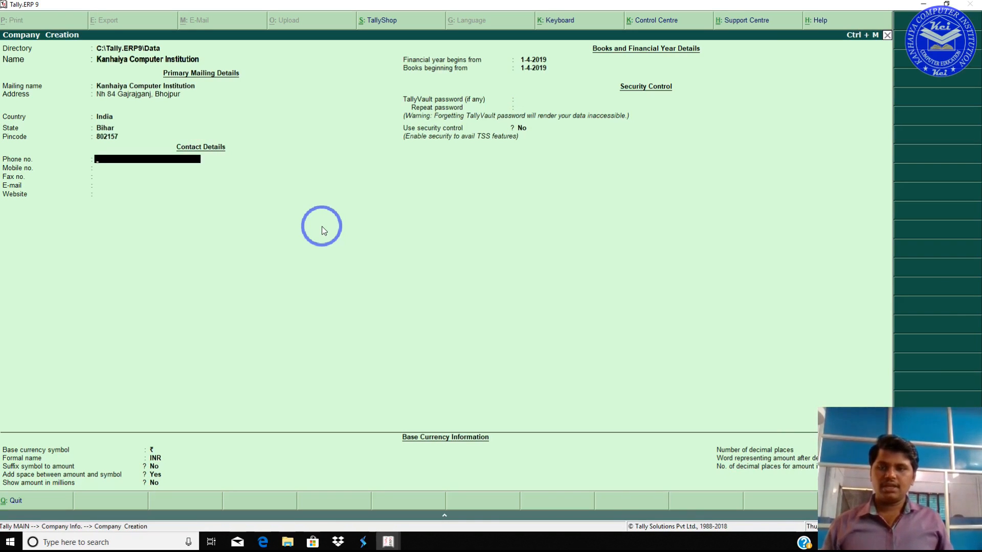
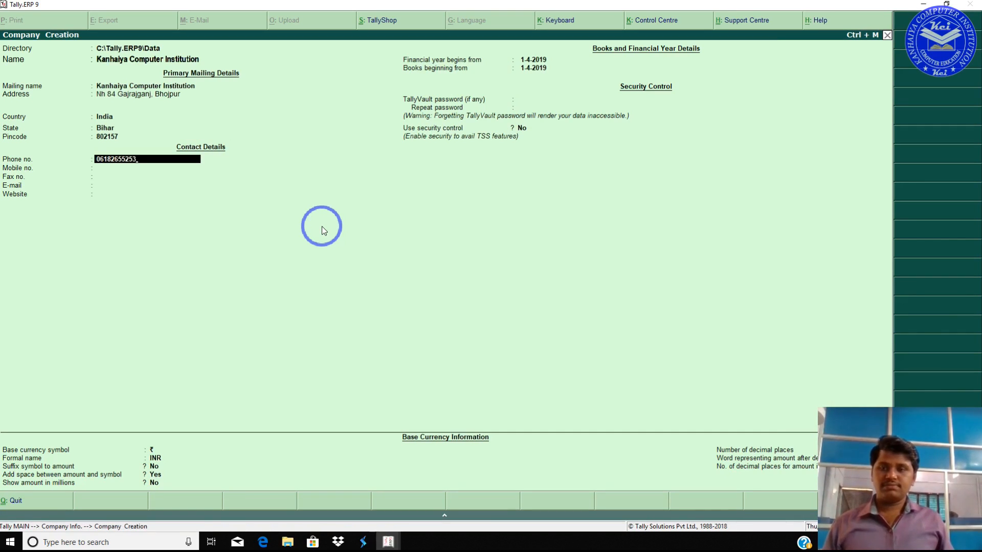
key("Return")
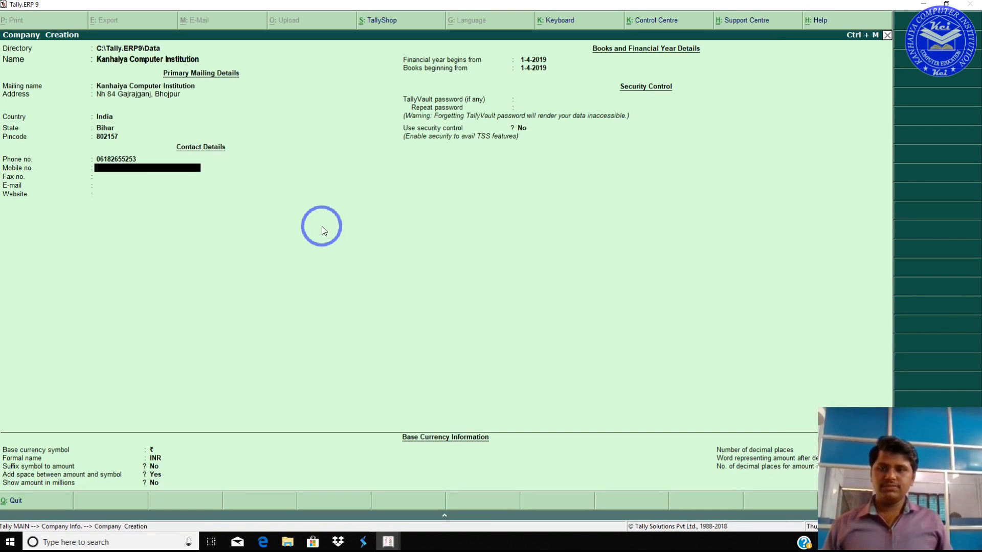
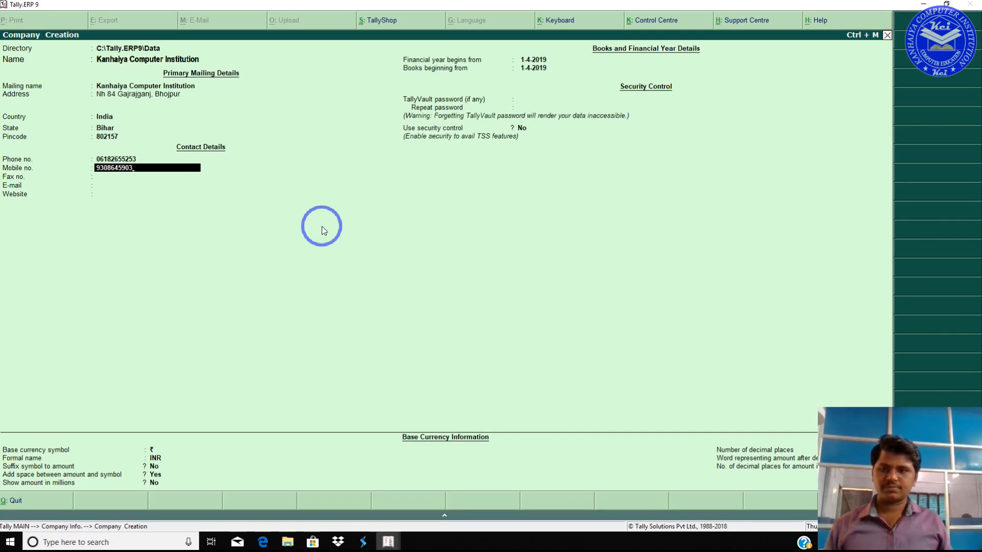
key("Return")
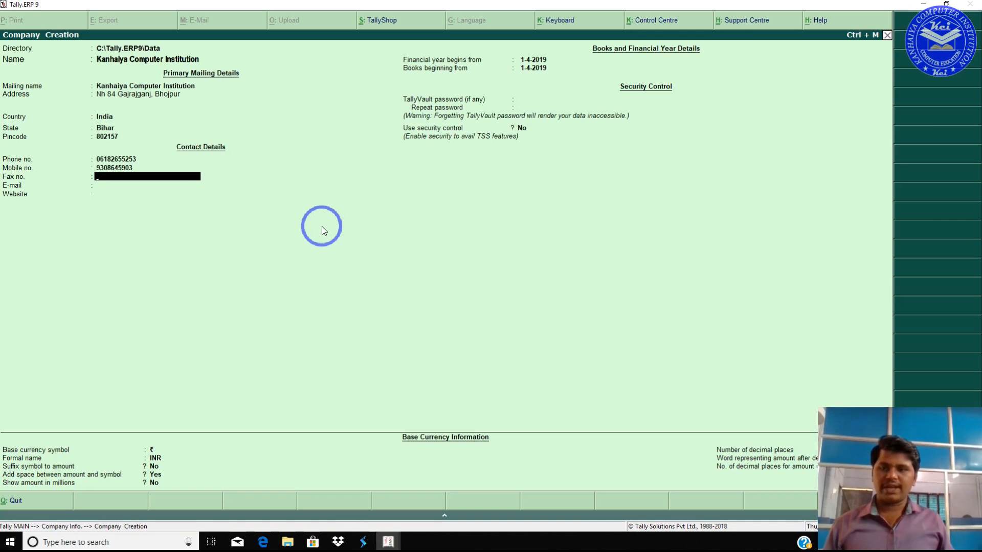
key("Return")
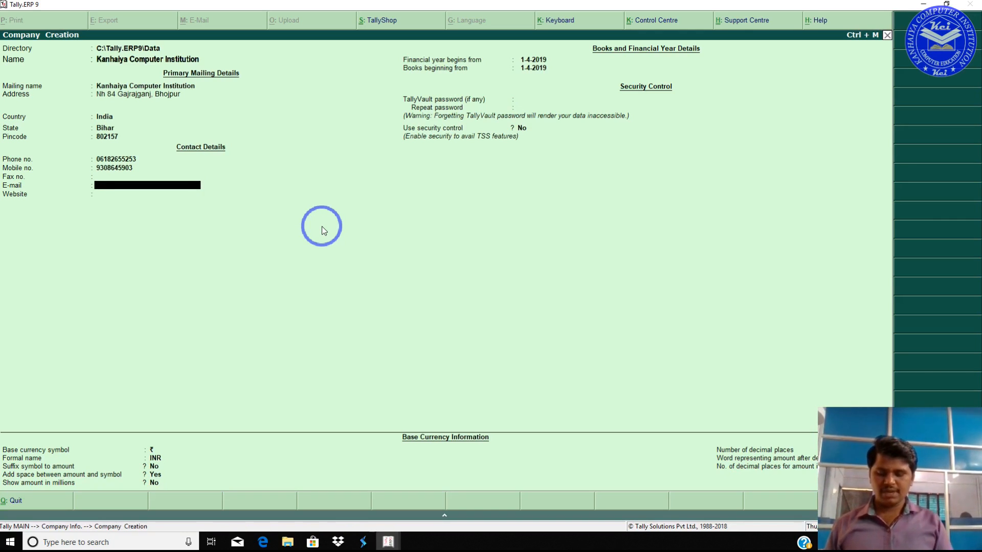
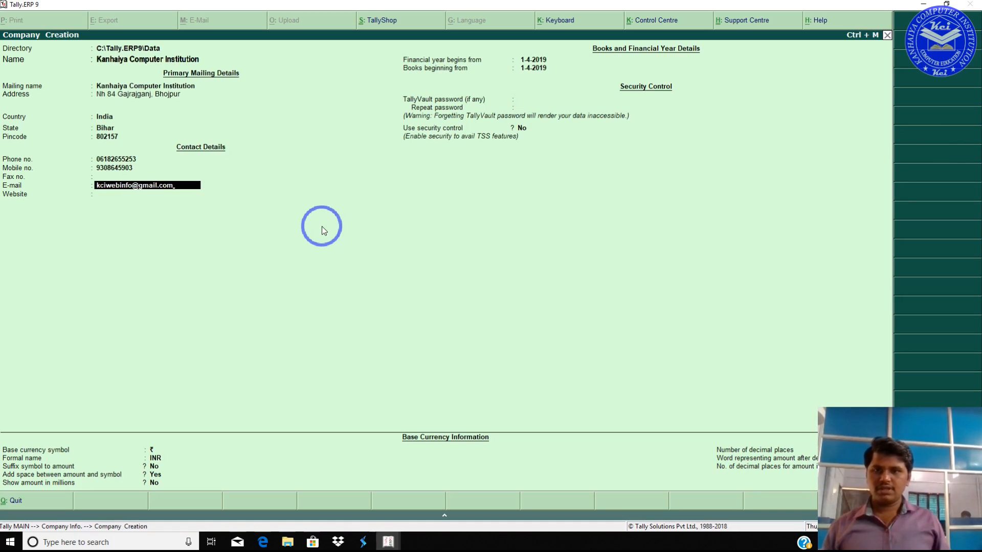
key("Return")
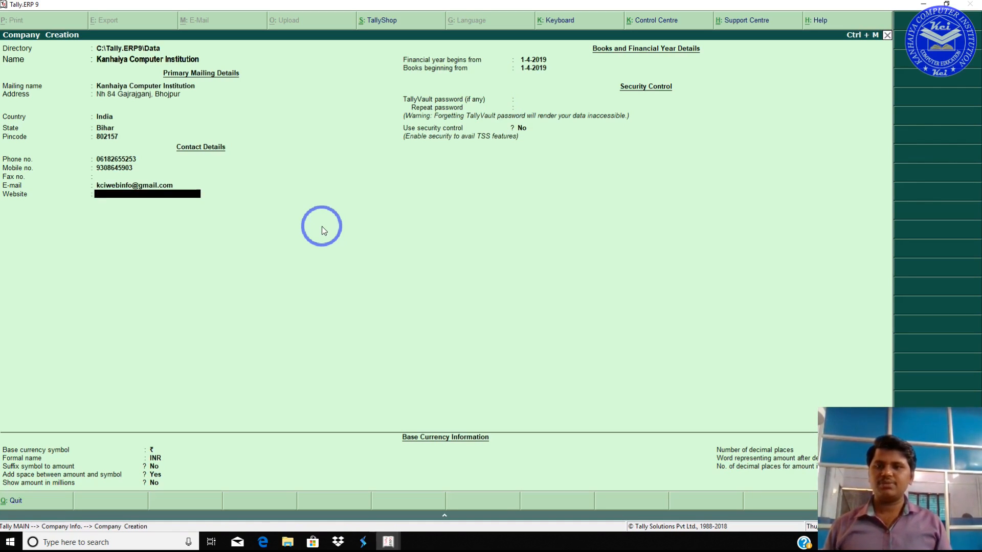
type("www")
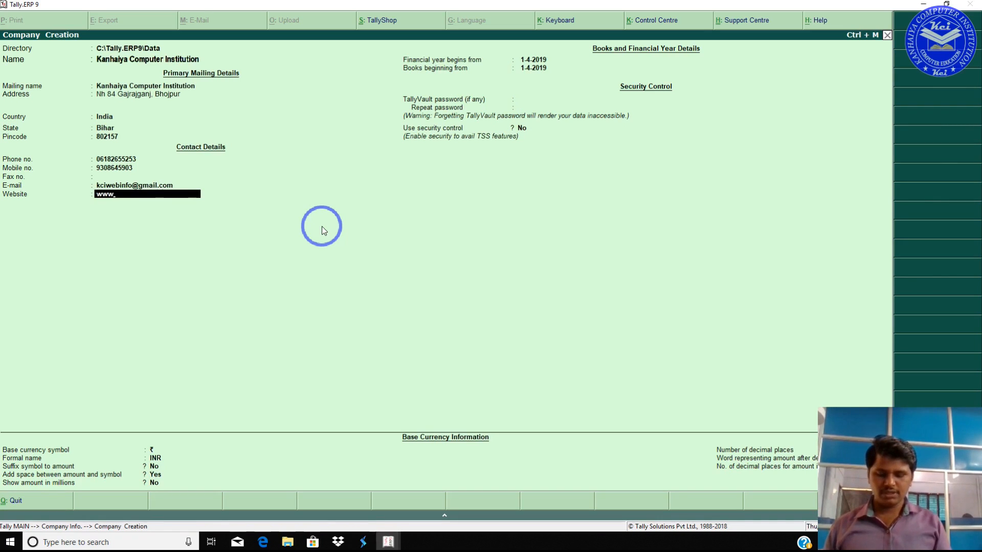
type(".kciweb")
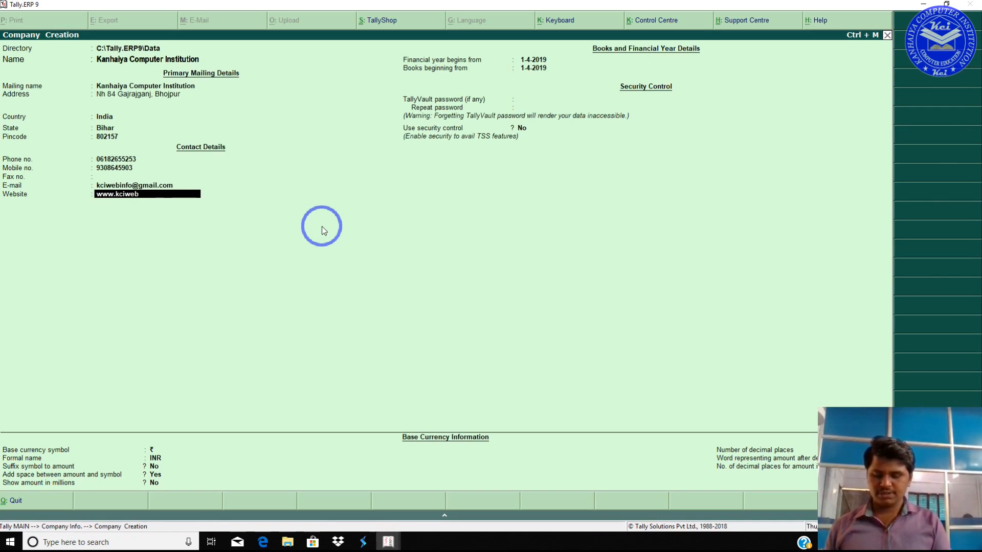
type("info.")
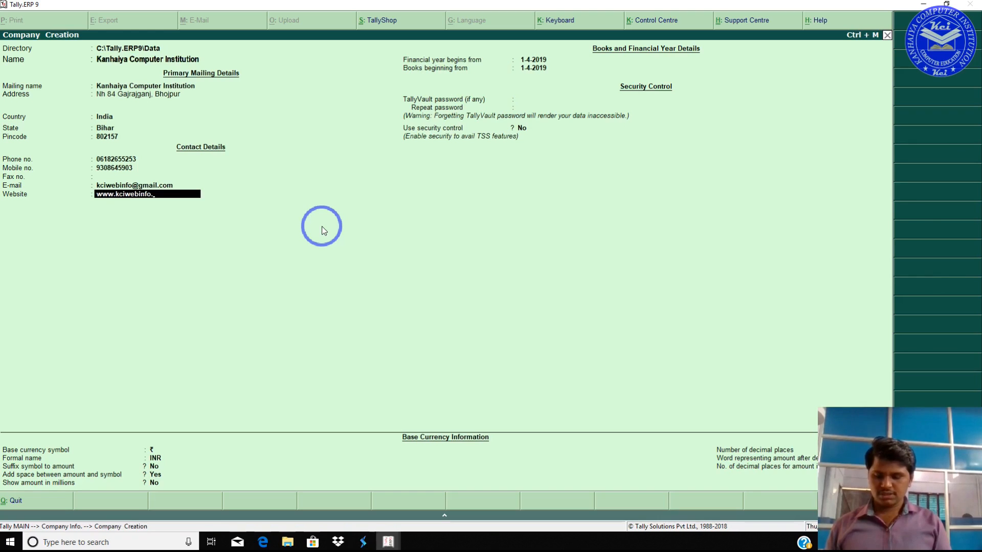
type("wixsite")
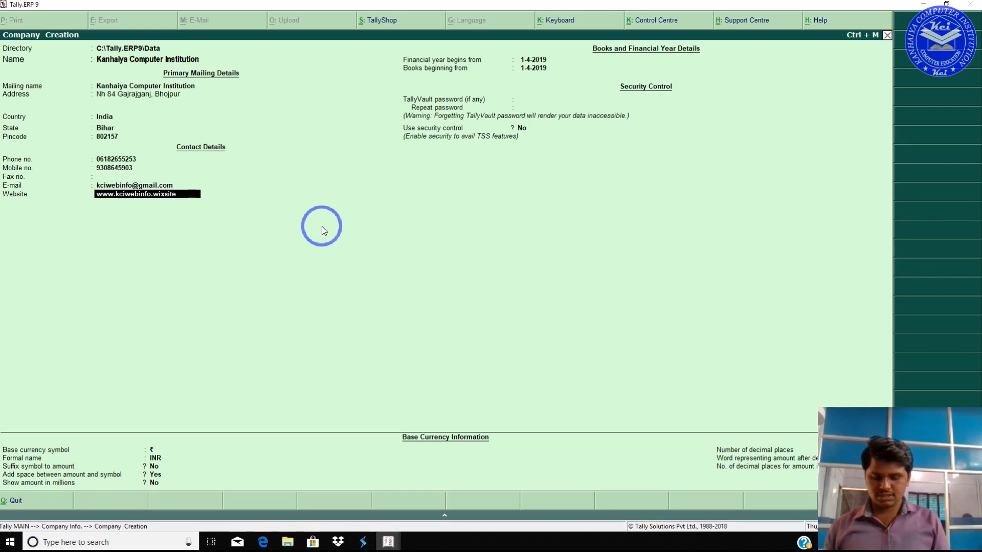
type(".com/")
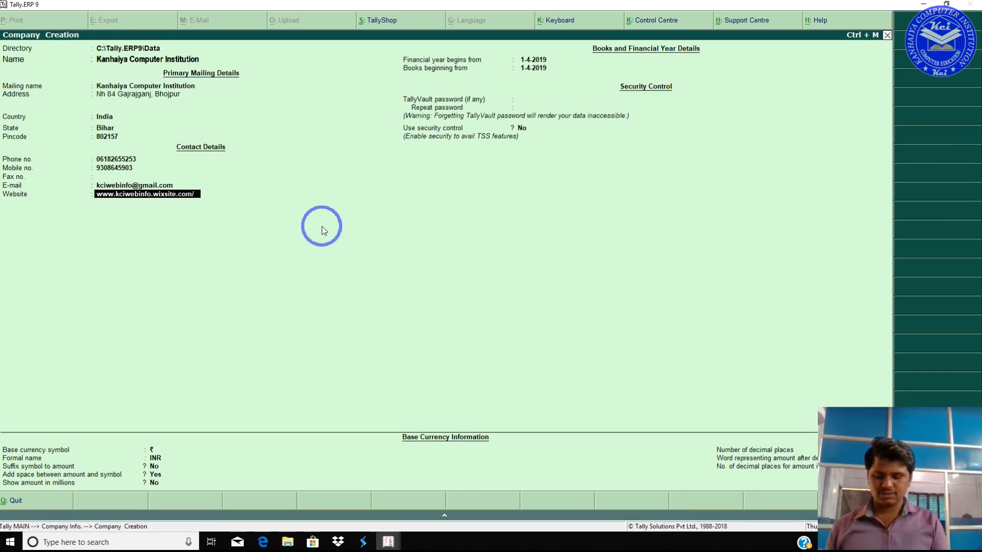
type("home")
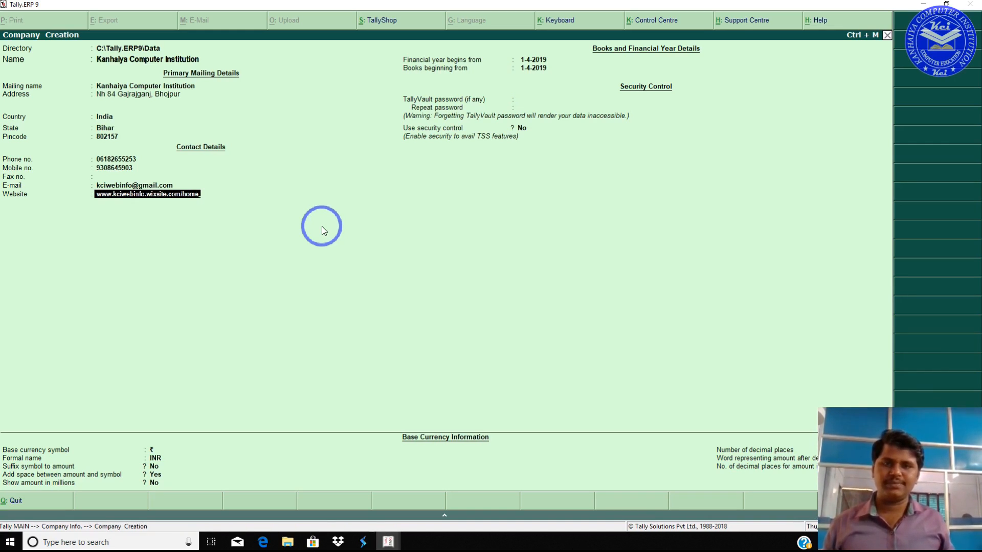
key("Return")
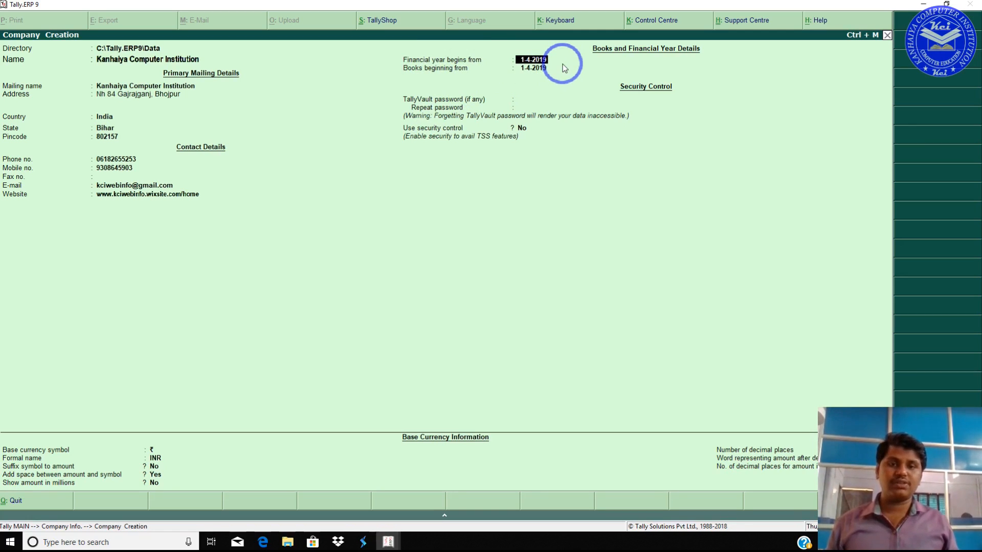
Step: Accept 1-4-2019 as both the financial year and books beginning dates
key("Return")
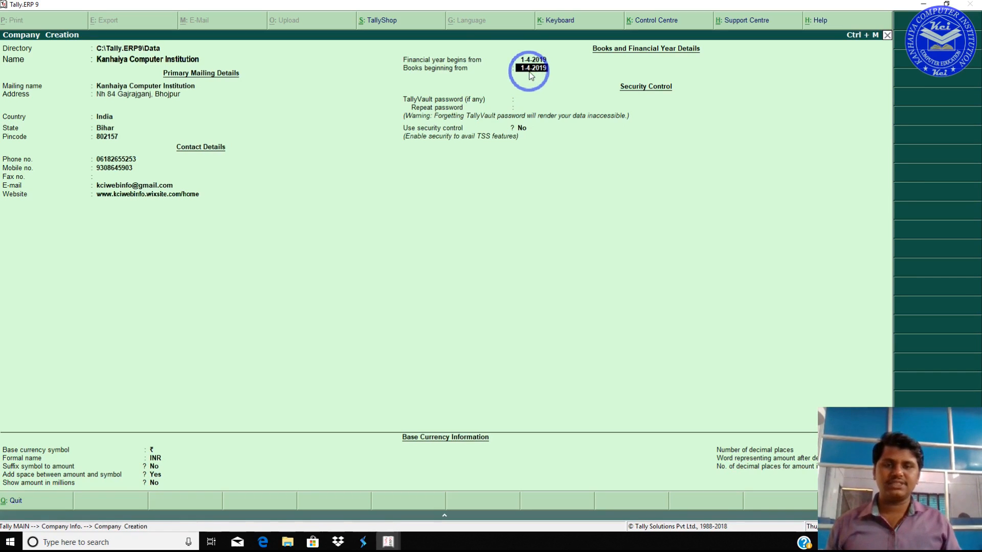
key("Return")
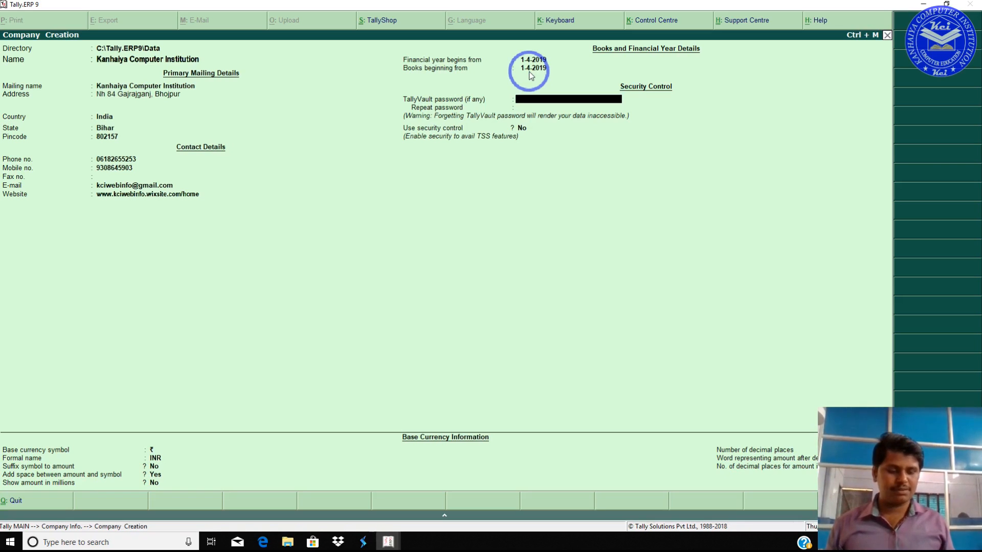
Step: Set and repeat the TallyVault password, and keep the default INR base currency settings
type("k")
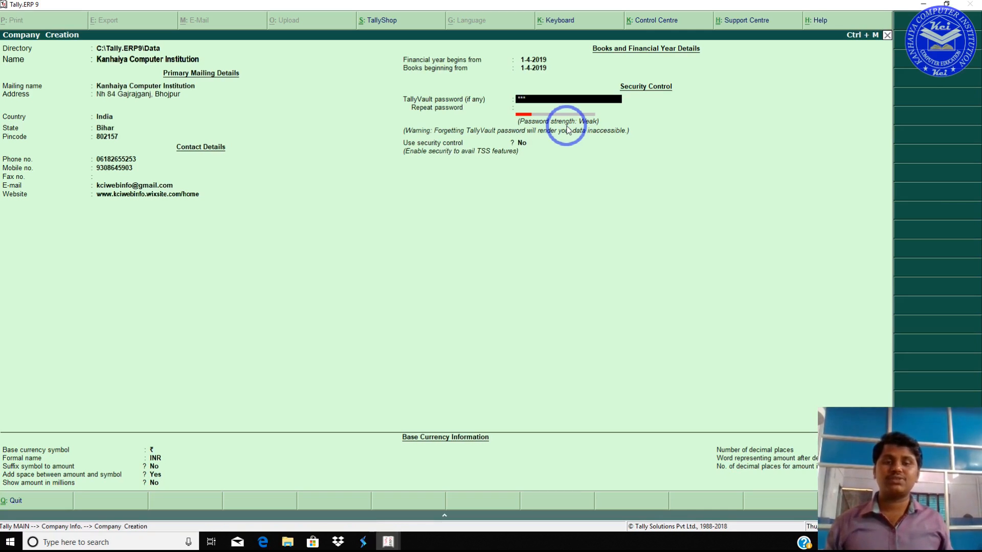
key("Return")
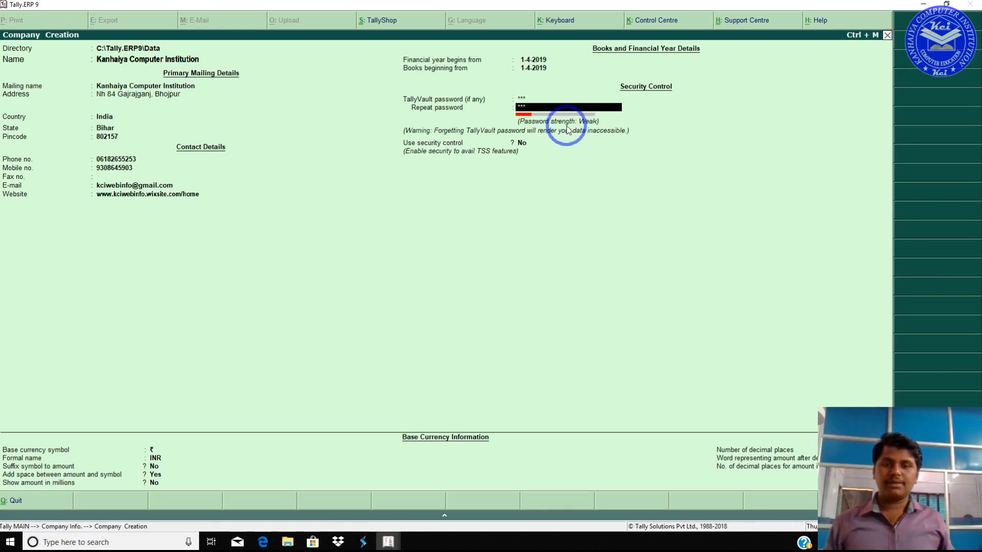
key("Return")
key("Return")
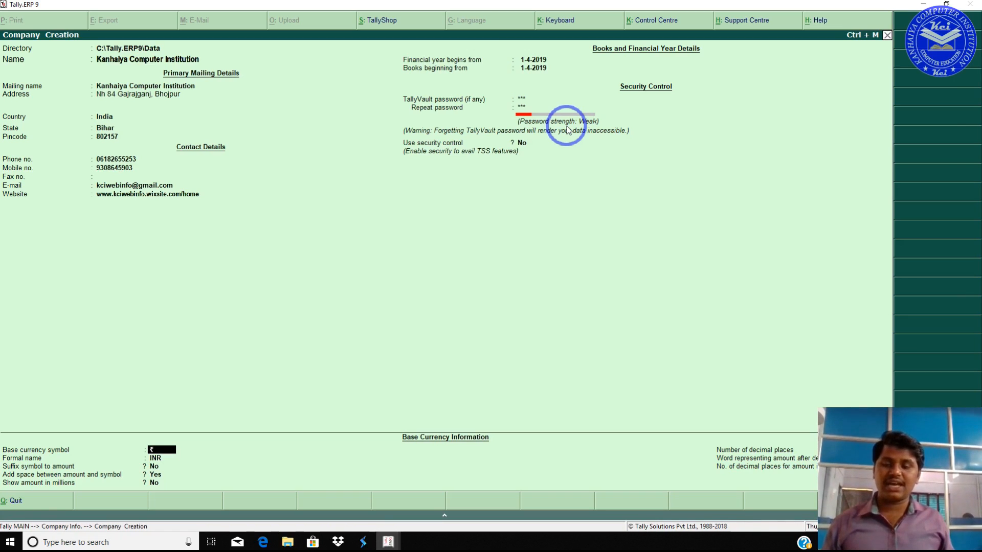
key("Return")
key("Return")
key("Return")
key("Return")
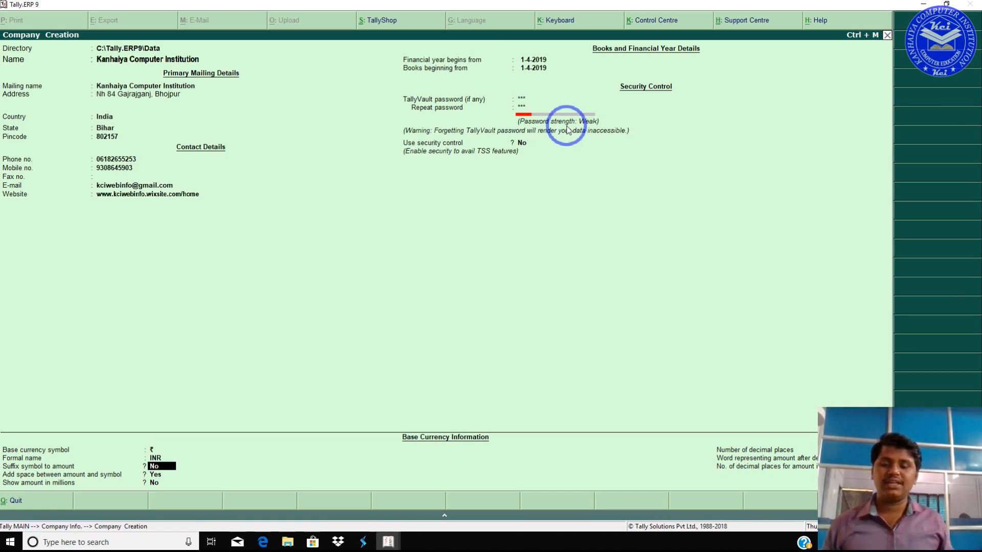
key("Return")
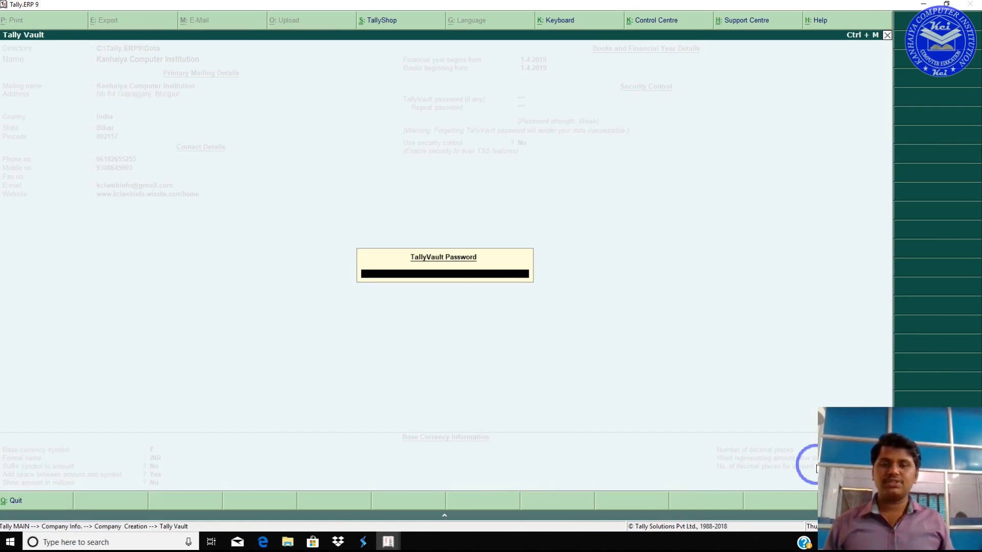
Step: Enter the TallyVault password to load Kanhaiya Computer Institution into Gateway of Tally
type("**")
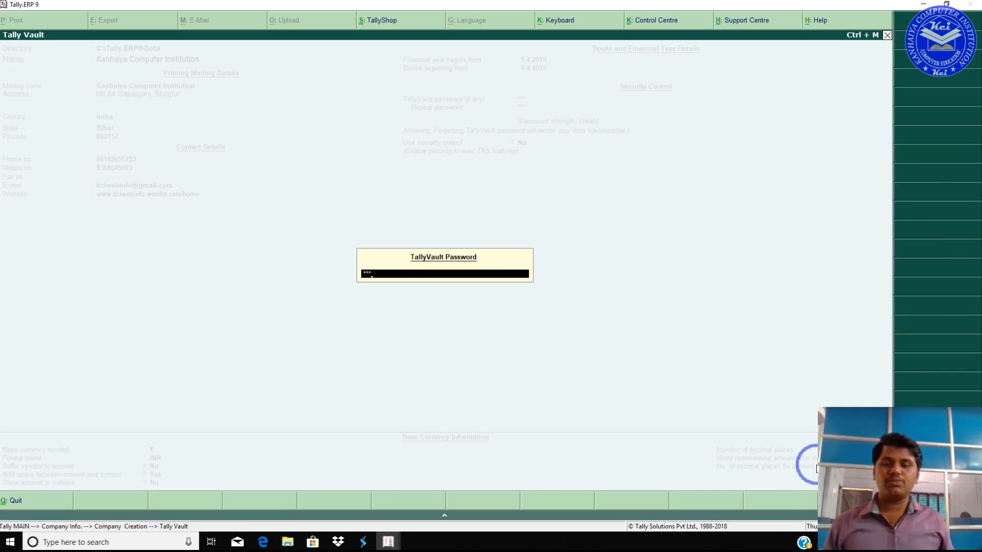
key("Return")
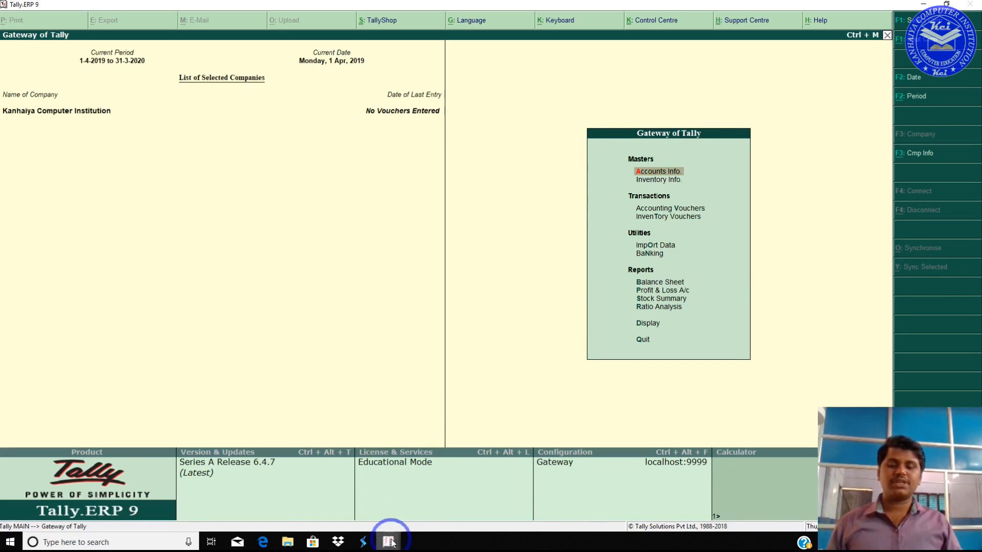
Step: Bring up the PDF notes and scroll to page 2's Gateway of Tally diagram
left_click(263, 541)
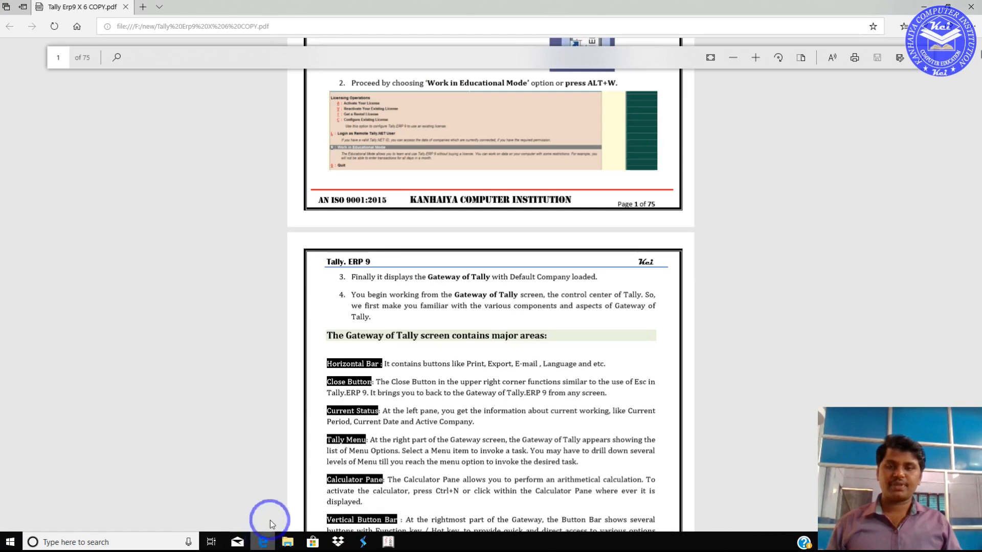
scroll(405, 346, "down", 3)
scroll(404, 346, "down", 3)
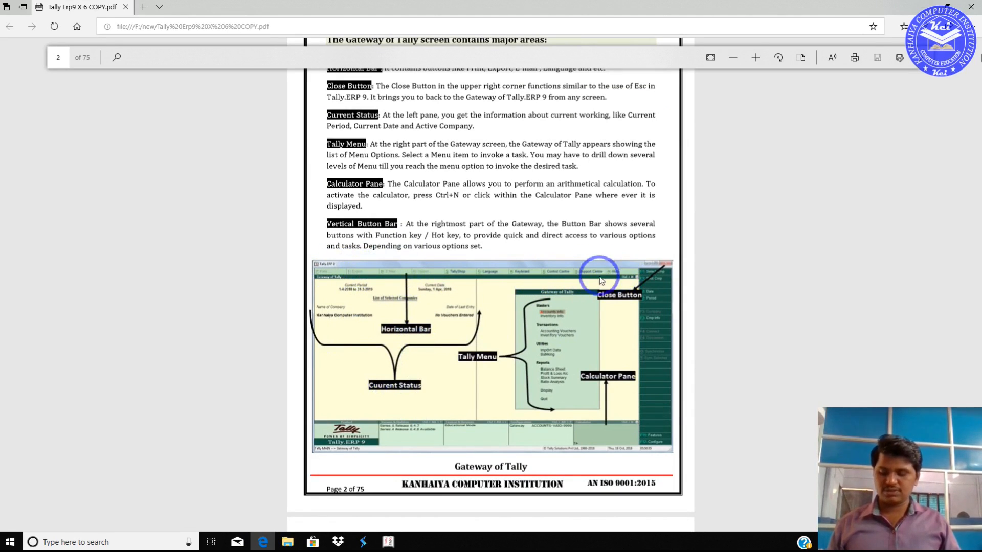
Step: Alternate between the live Gateway of Tally and the notes' diagram to compare their areas
key("alt+Tab")
left_click(560, 278)
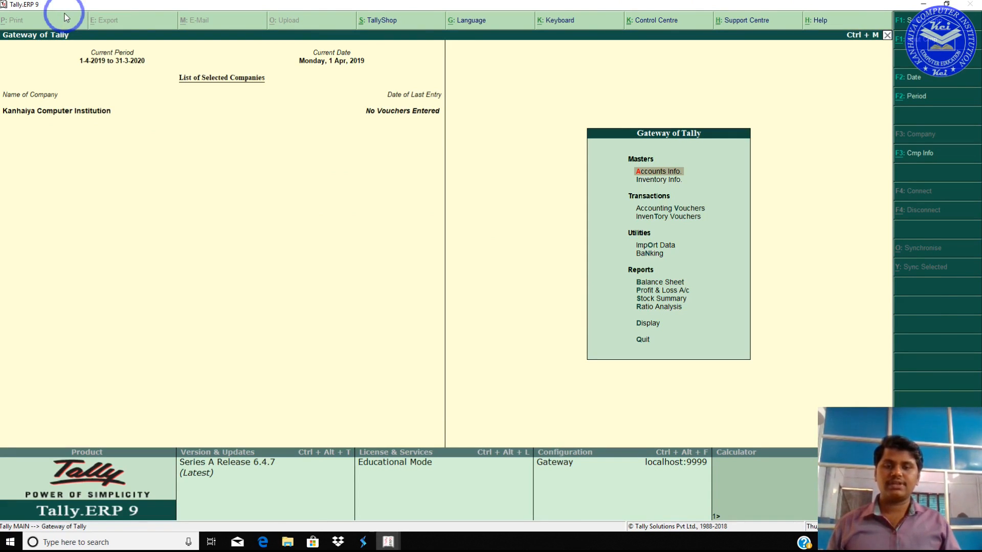
key("alt+Tab")
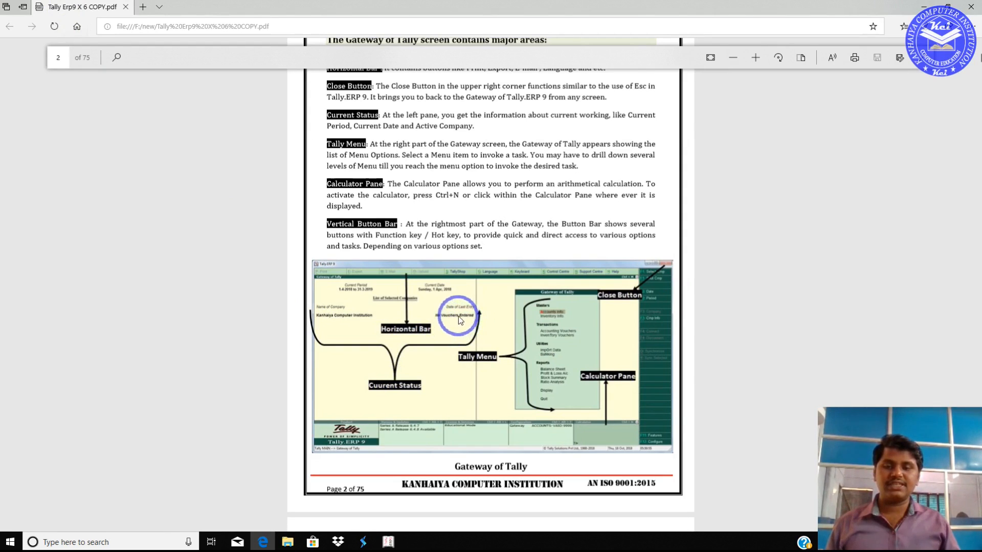
key("alt+Tab")
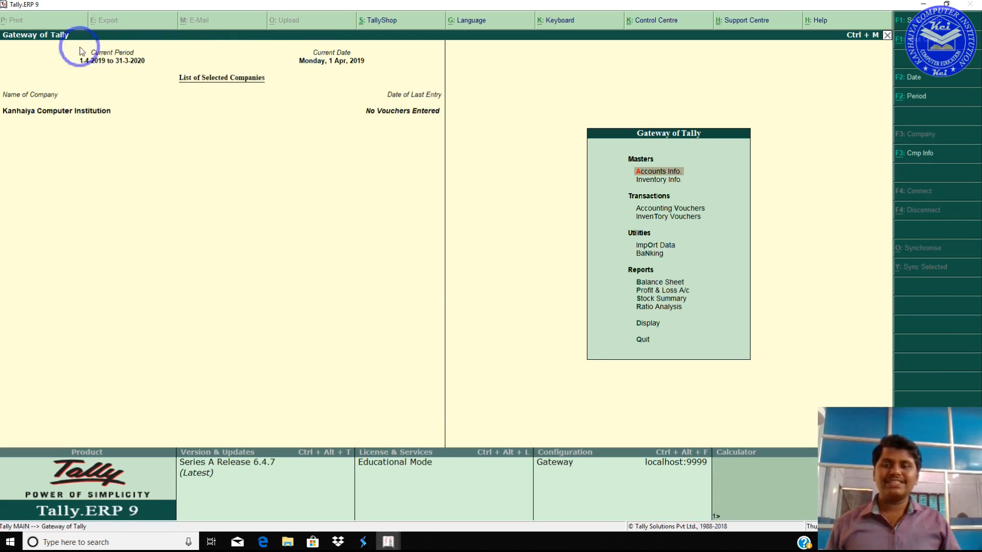
key("alt+Tab")
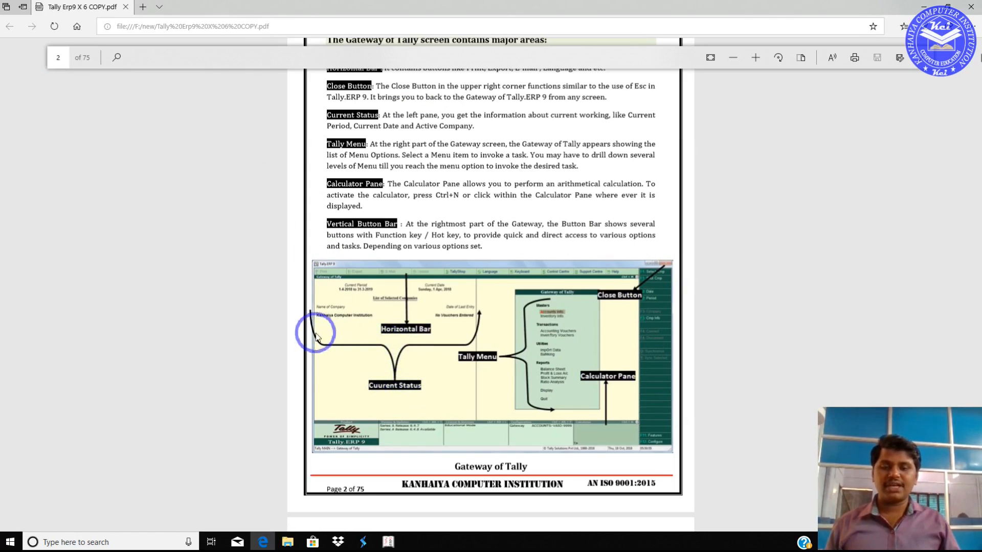
key("alt+Tab")
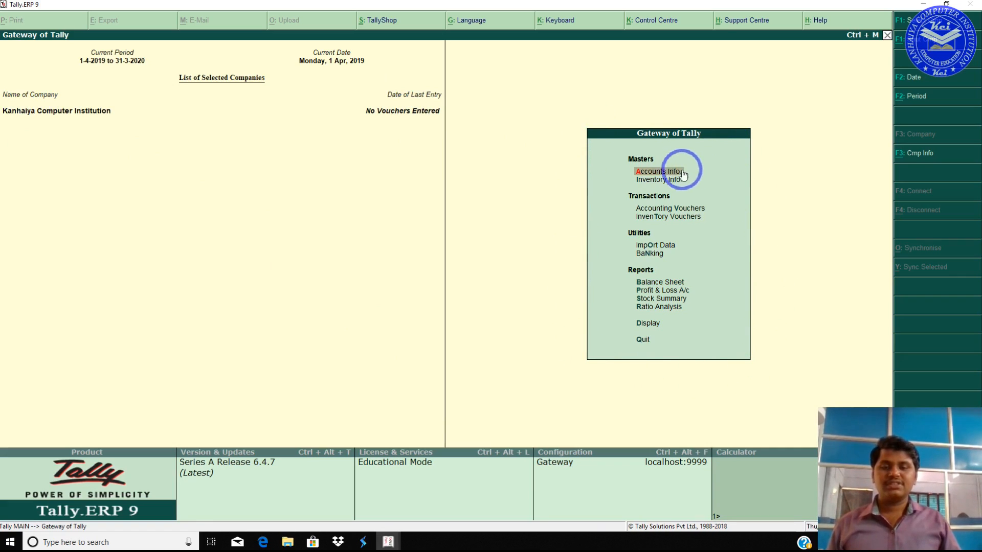
key("alt+Tab")
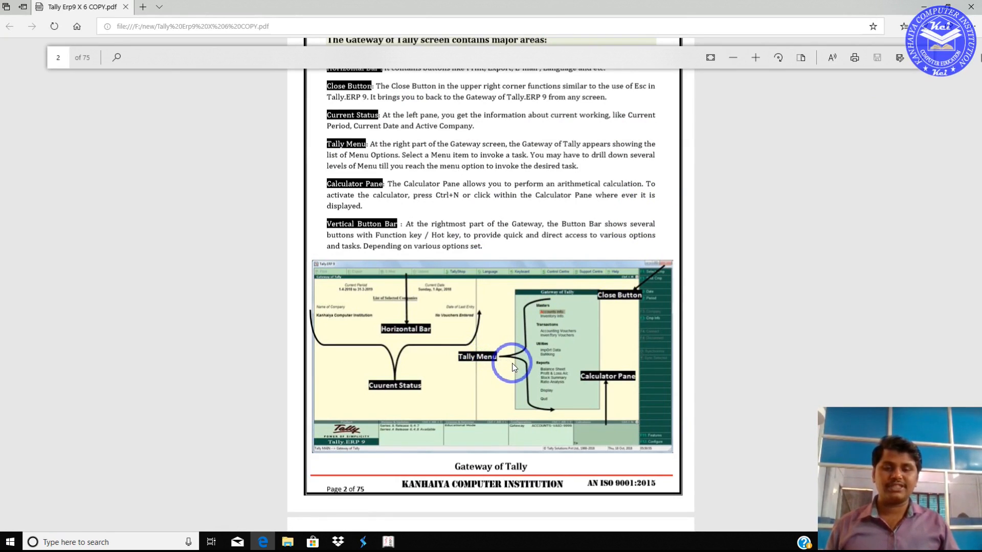
key("alt+Tab")
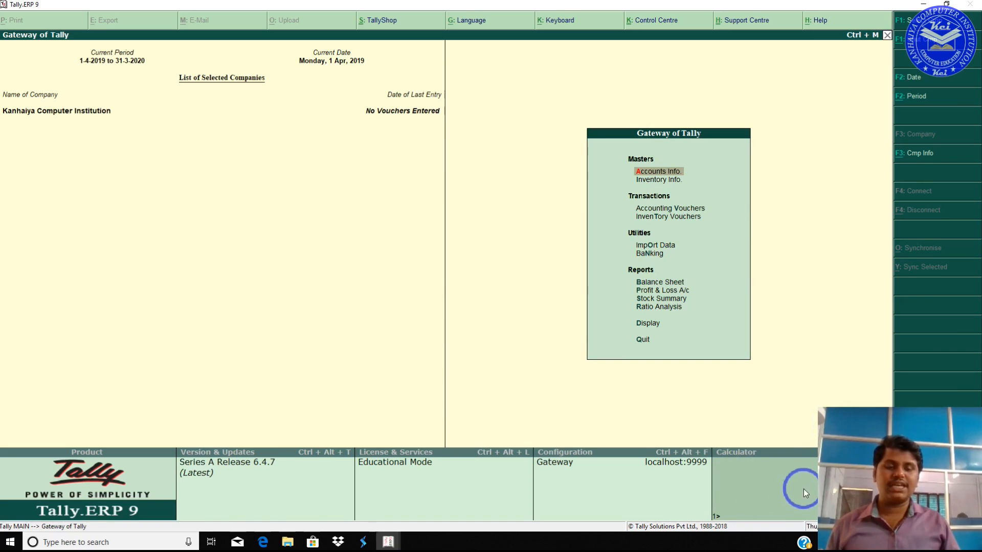
key("alt+Tab")
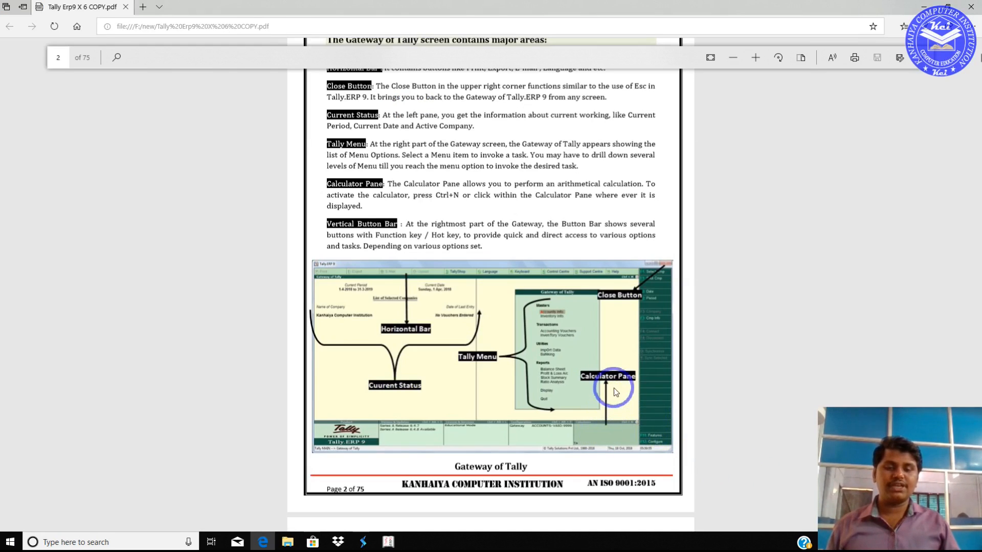
key("alt+Tab")
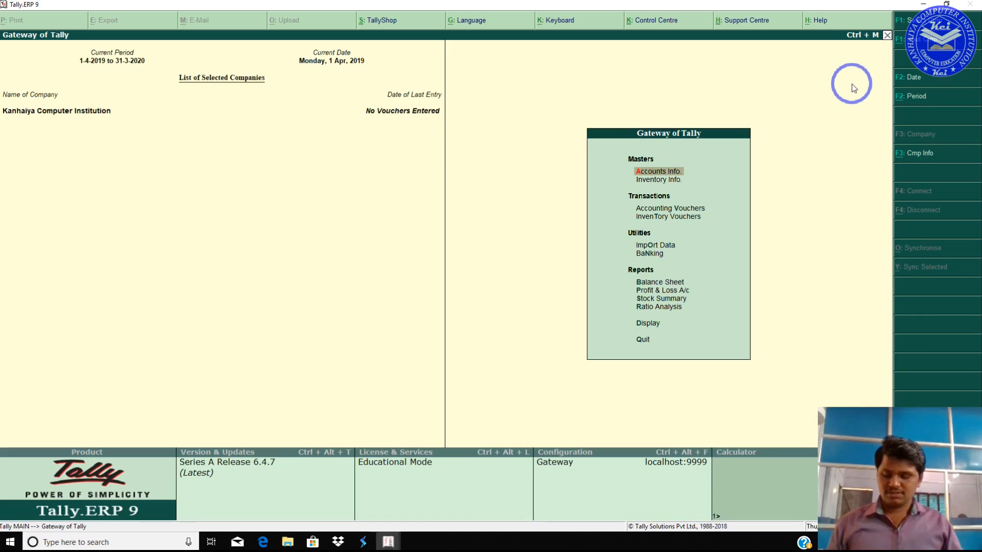
key("alt+Tab")
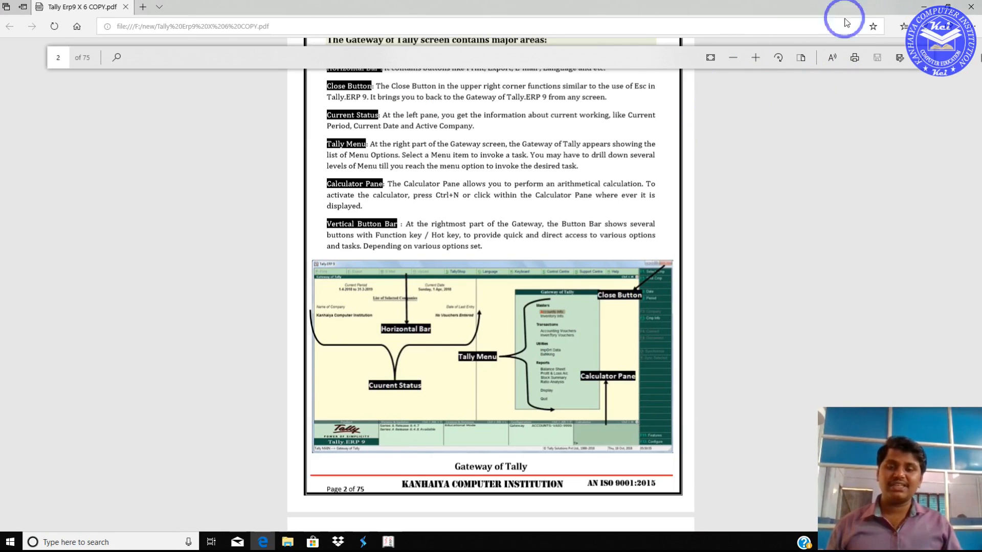
Step: Scroll the PDF notes past the Gateway diagram to the Day 1 Assignment questions
scroll(509, 187, "up", 3)
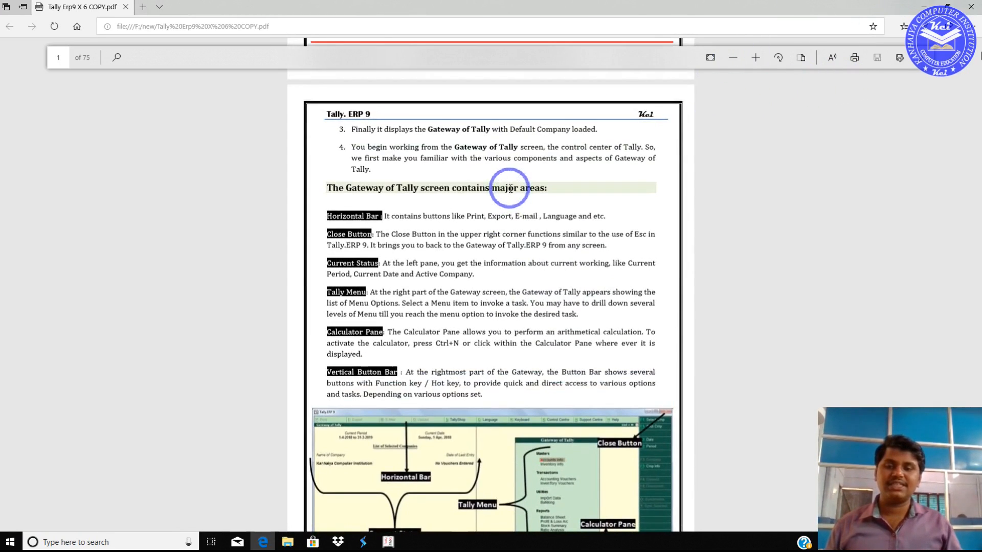
scroll(510, 189, "down", 2)
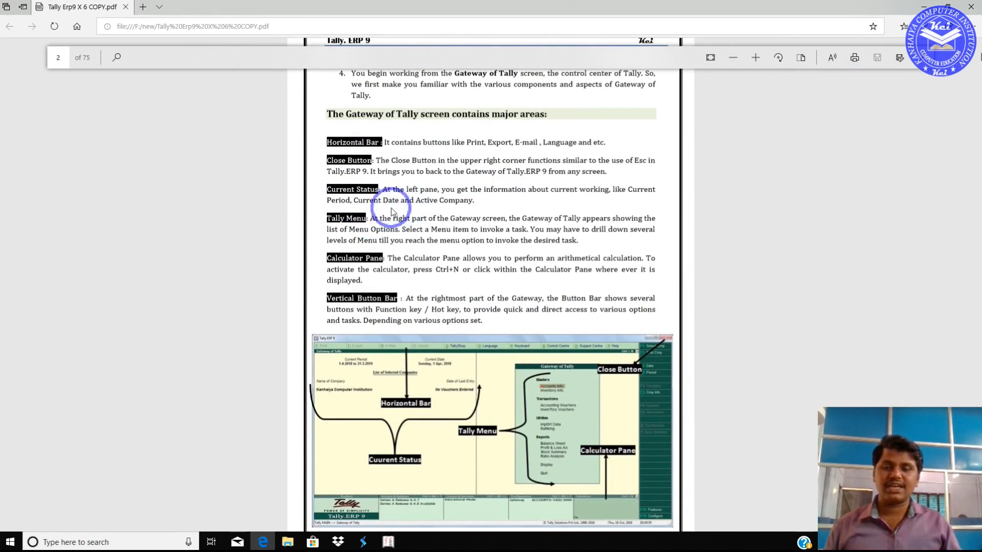
scroll(350, 217, "down", 2)
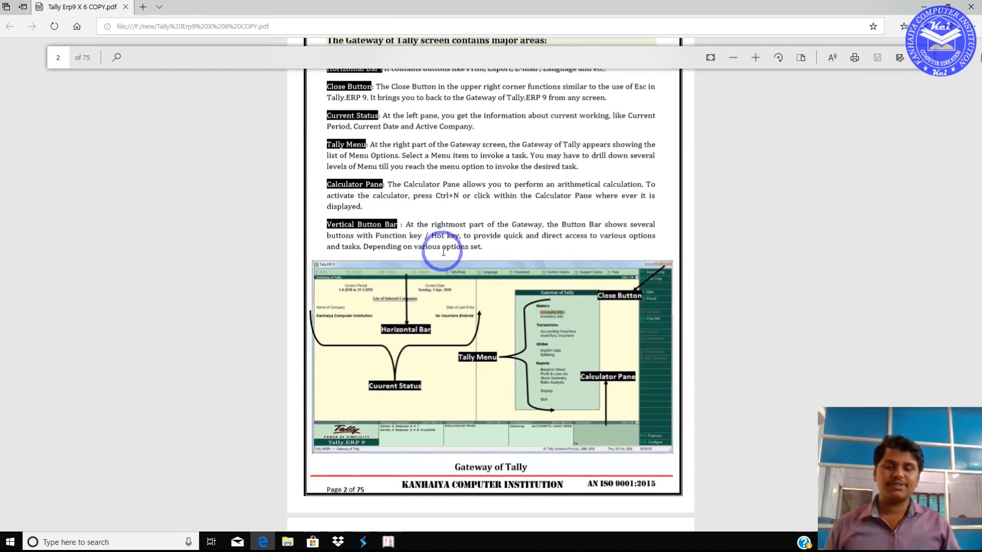
scroll(444, 251, "down", 6)
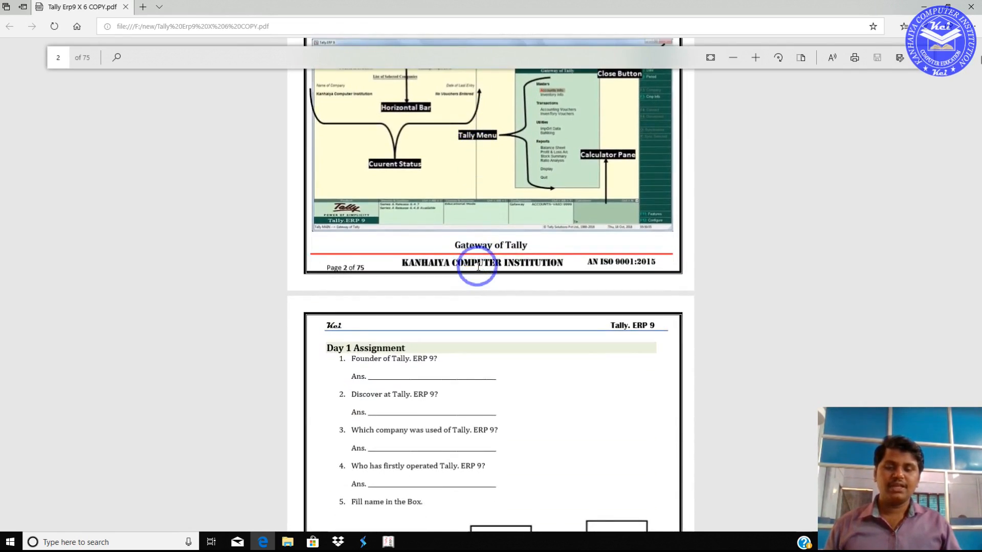
scroll(478, 266, "down", 6)
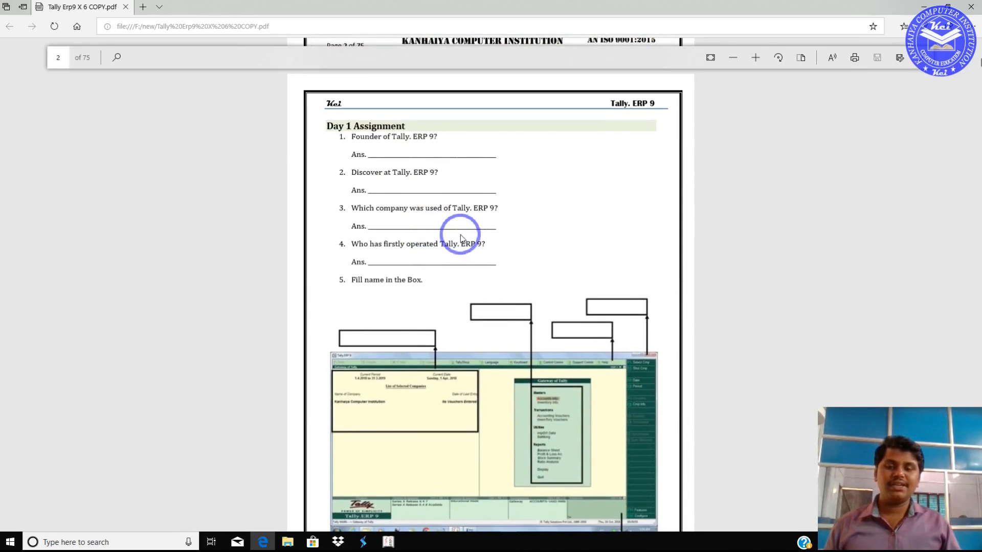
scroll(460, 237, "down", 2)
scroll(465, 236, "up", 2)
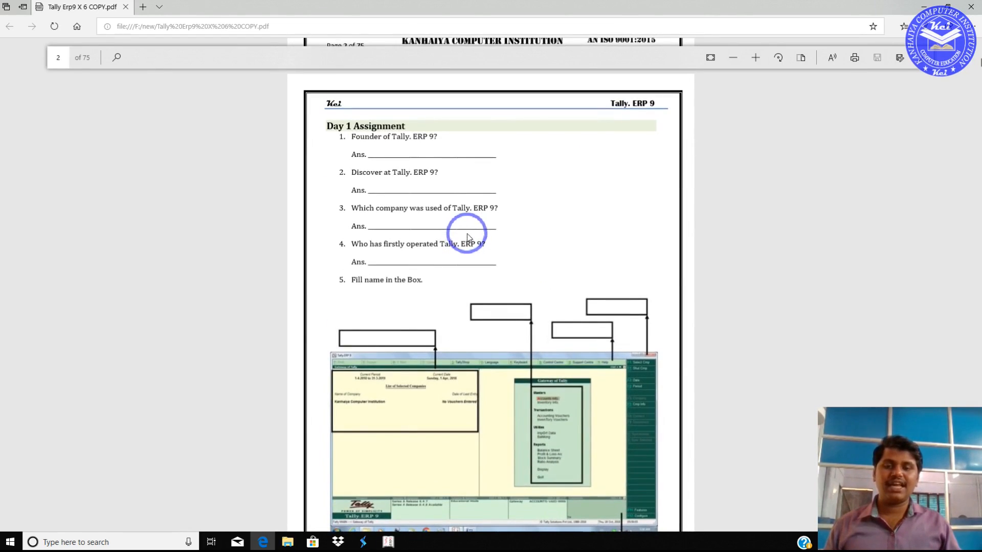